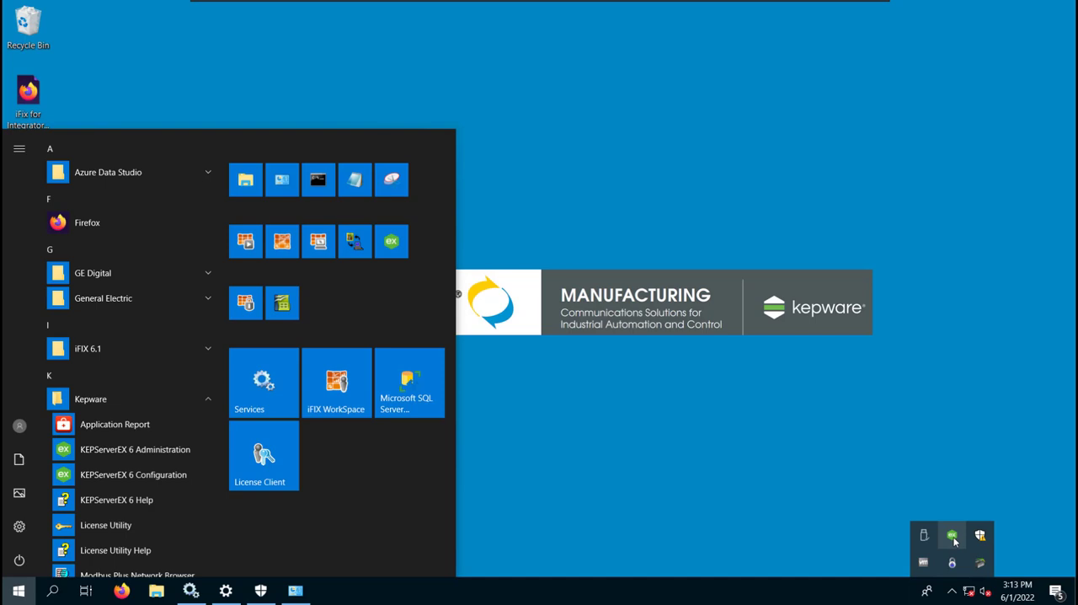
- Open the KEPServerEX License Utility and start an activation using one or more software activation IDs
{"action": "right_click", "coordinate": [955, 540]}
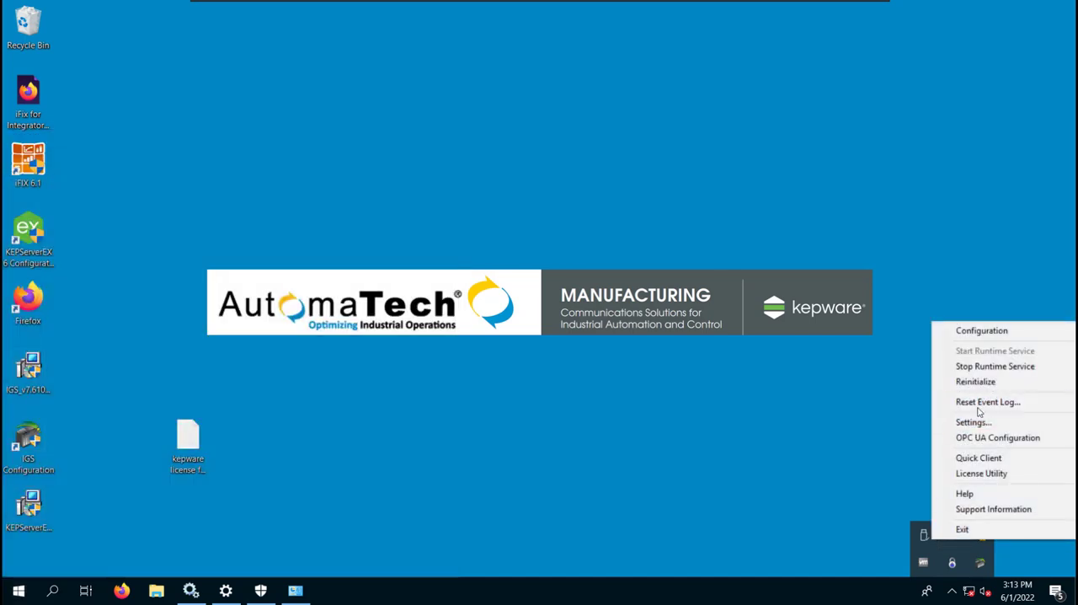
{"action": "left_click", "coordinate": [988, 474]}
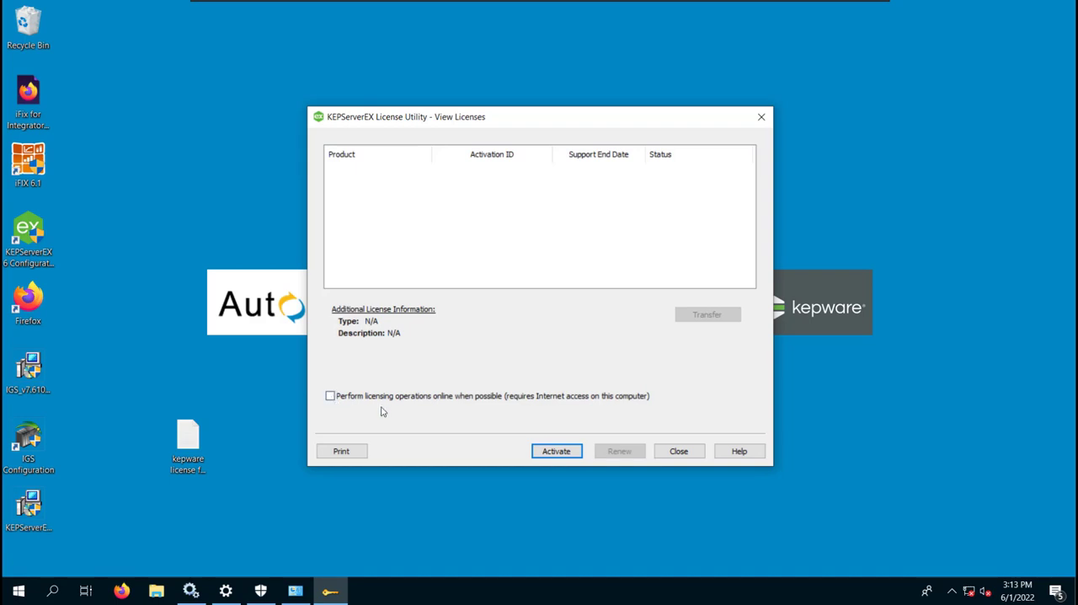
{"action": "left_click", "coordinate": [556, 451]}
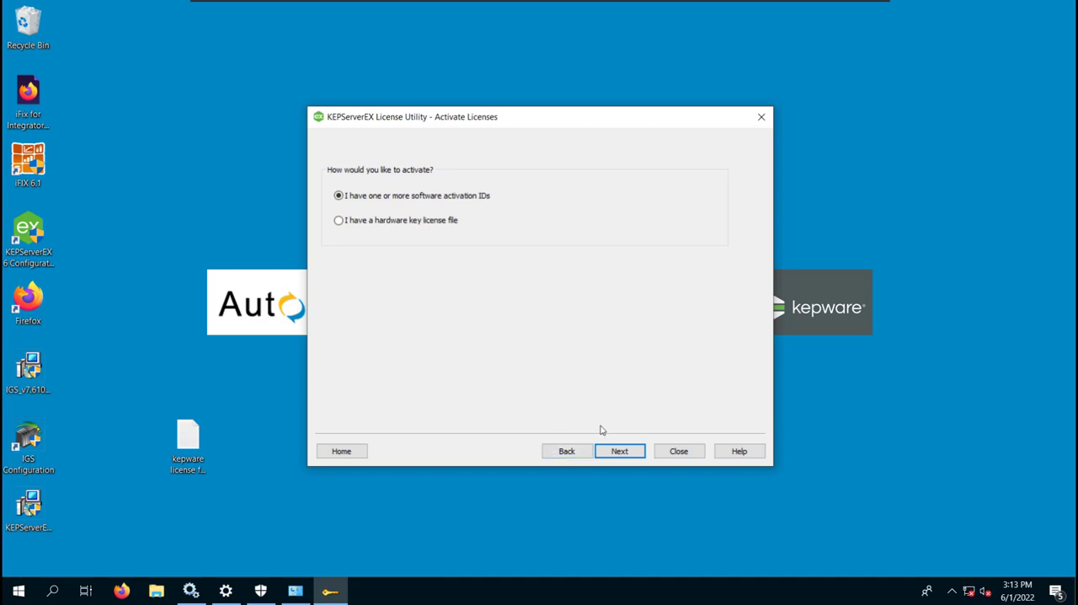
{"action": "left_click", "coordinate": [619, 453]}
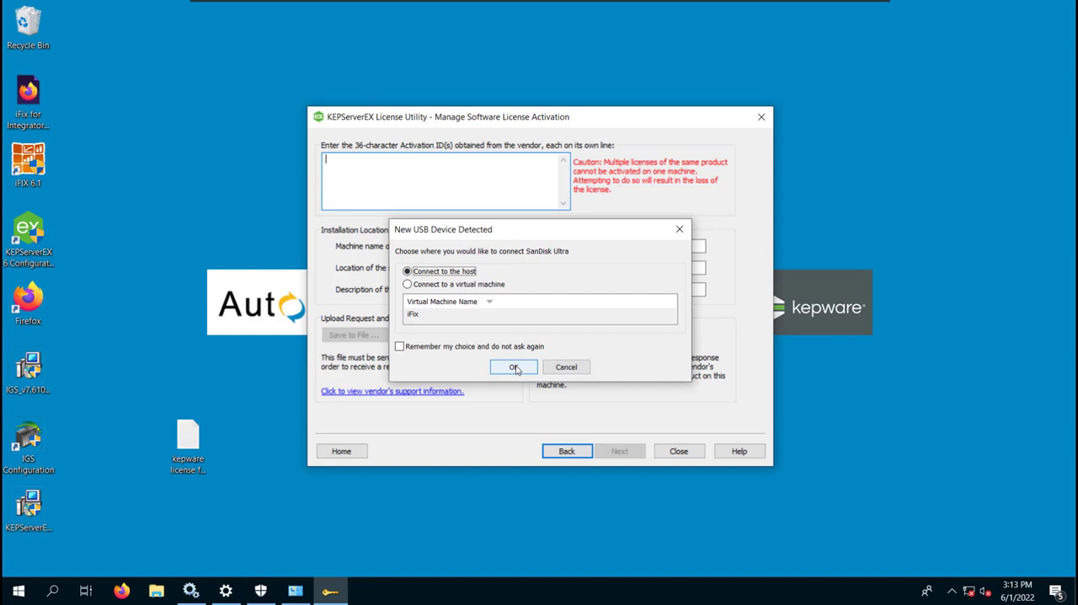
- Connect the SanDisk Ultra to the iFix virtual machine and copy the activation ID from its "kepware license for CS-1.txt" file
{"action": "left_click", "coordinate": [488, 285]}
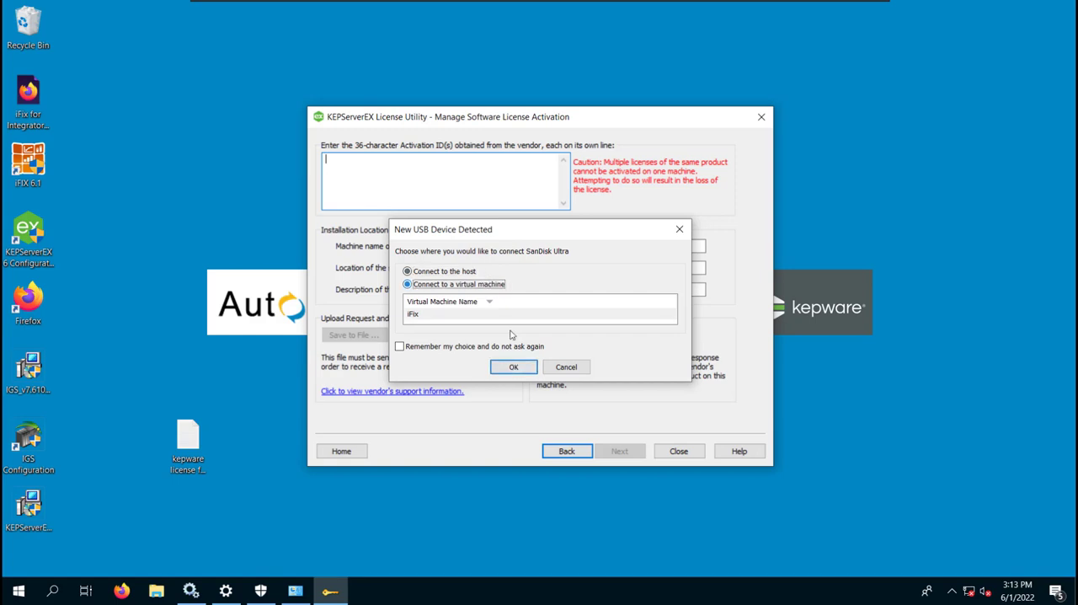
{"action": "left_click", "coordinate": [513, 368]}
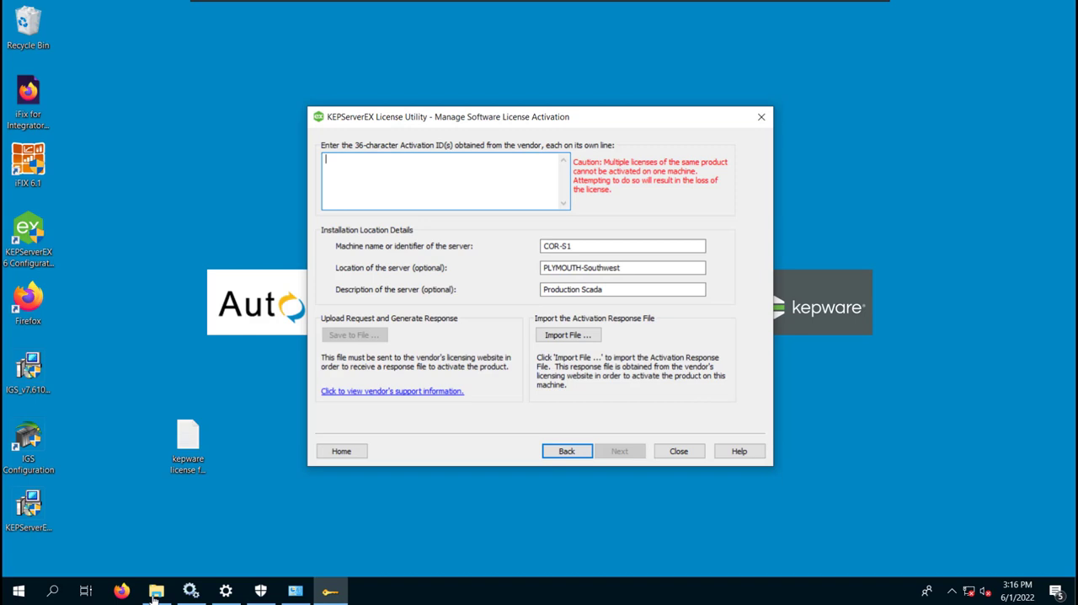
{"action": "left_click", "coordinate": [155, 592]}
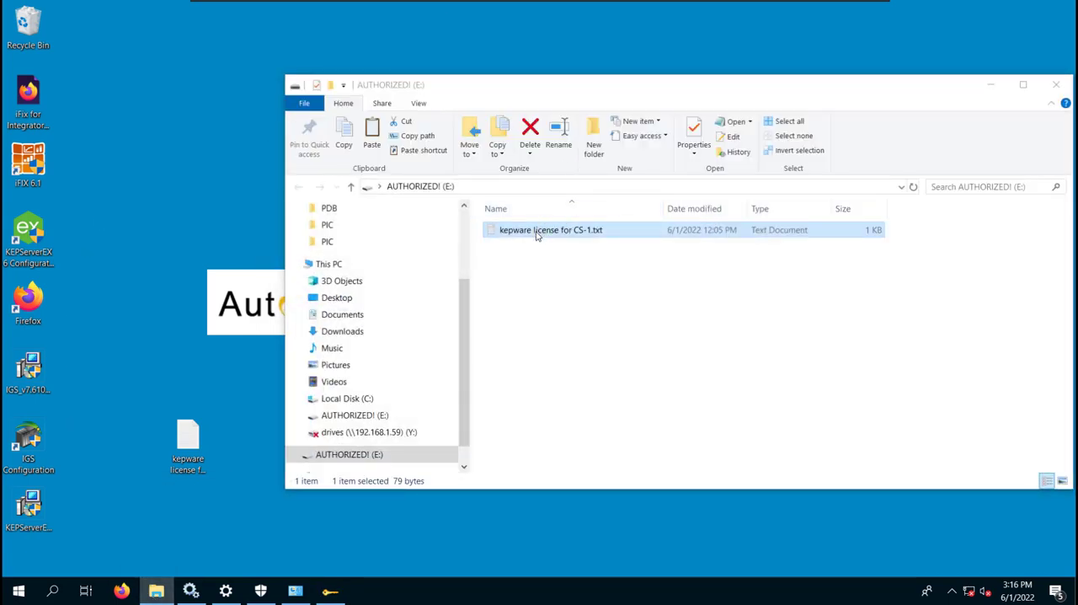
{"action": "double_click", "coordinate": [536, 235]}
{"action": "left_click_drag", "start_coordinate": [322, 253], "coordinate": [89, 249]}
{"action": "key", "text": "ctrl+c"}
- Return to the License Utility and paste the copied licence activation ID into the Activation ID(s) field, clearing away the other windows
{"action": "key", "text": "alt+Tab"}
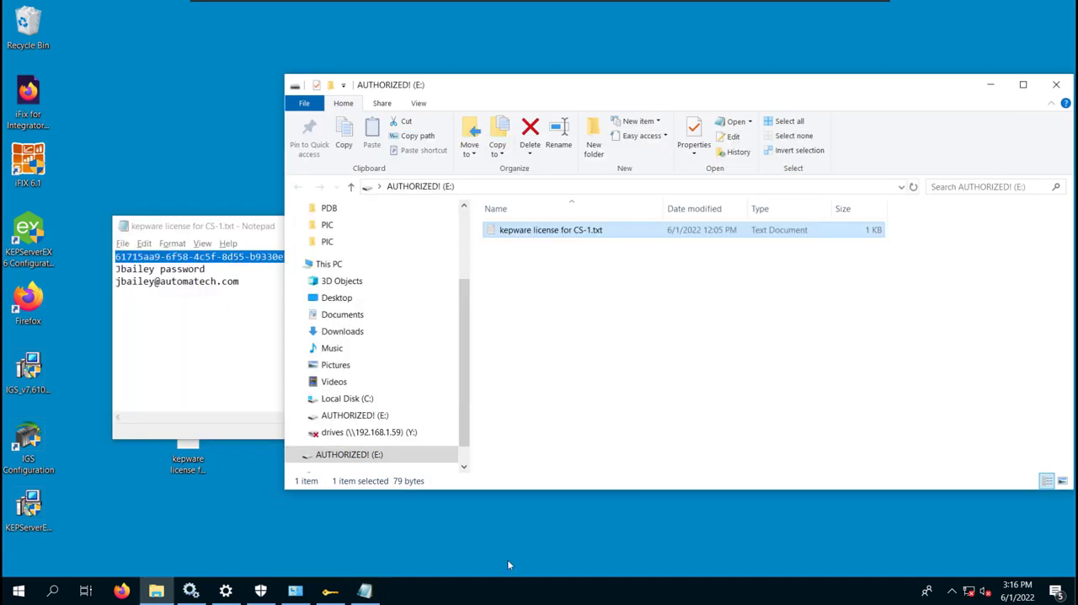
{"action": "left_click", "coordinate": [508, 564]}
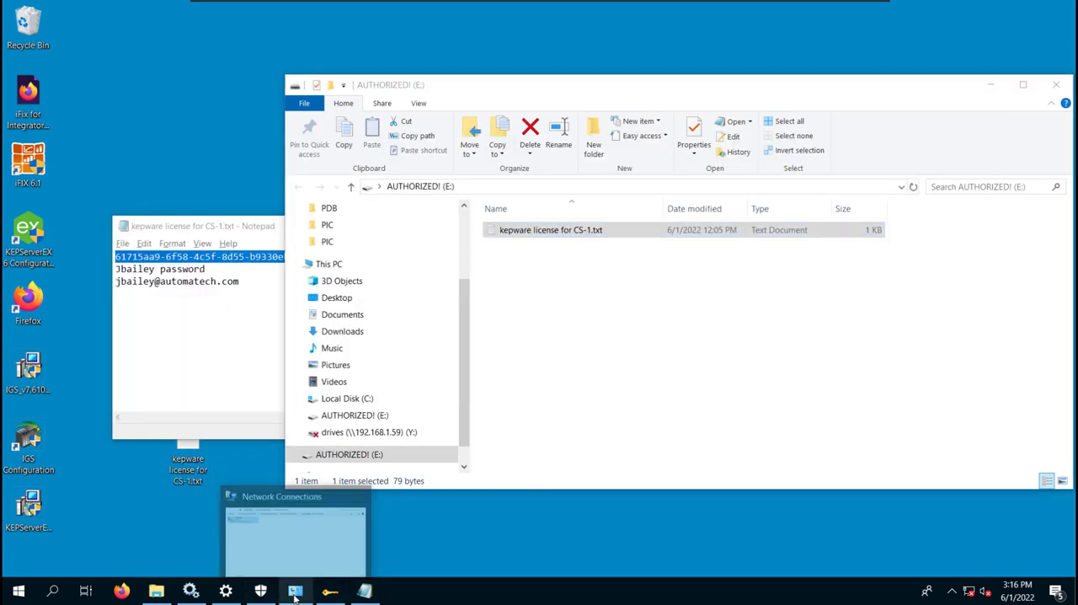
{"action": "left_click", "coordinate": [295, 592]}
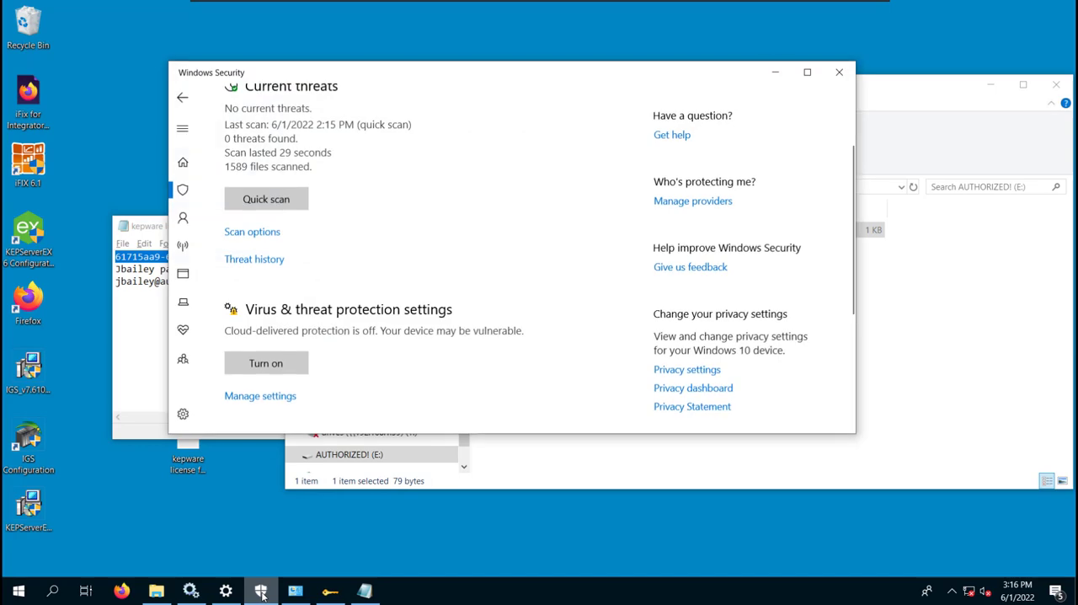
{"action": "left_click", "coordinate": [774, 72]}
{"action": "left_click", "coordinate": [991, 84]}
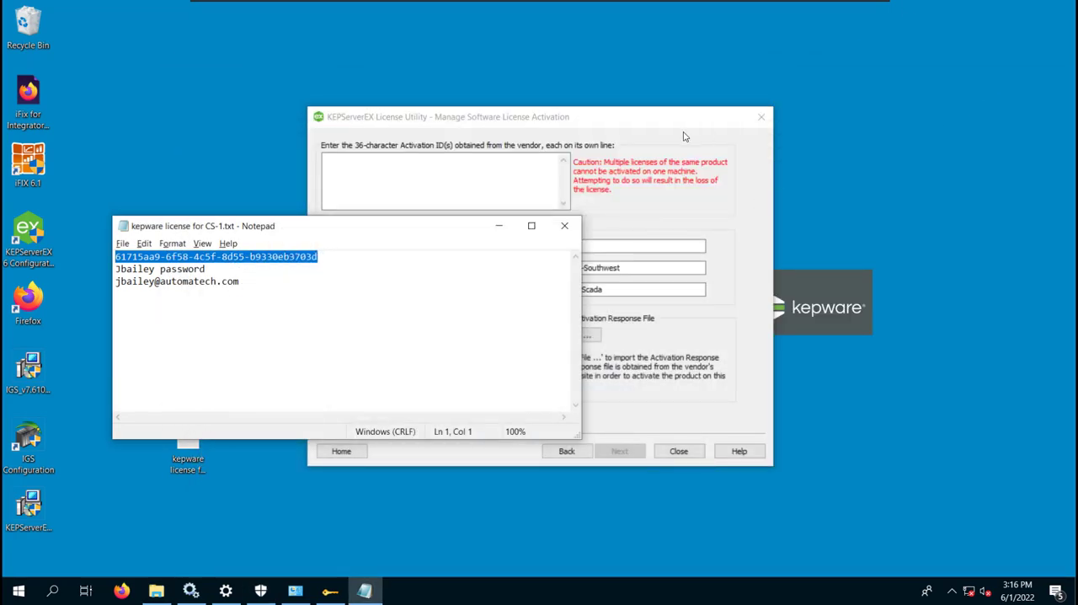
{"action": "left_click", "coordinate": [684, 138]}
{"action": "right_click", "coordinate": [368, 162]}
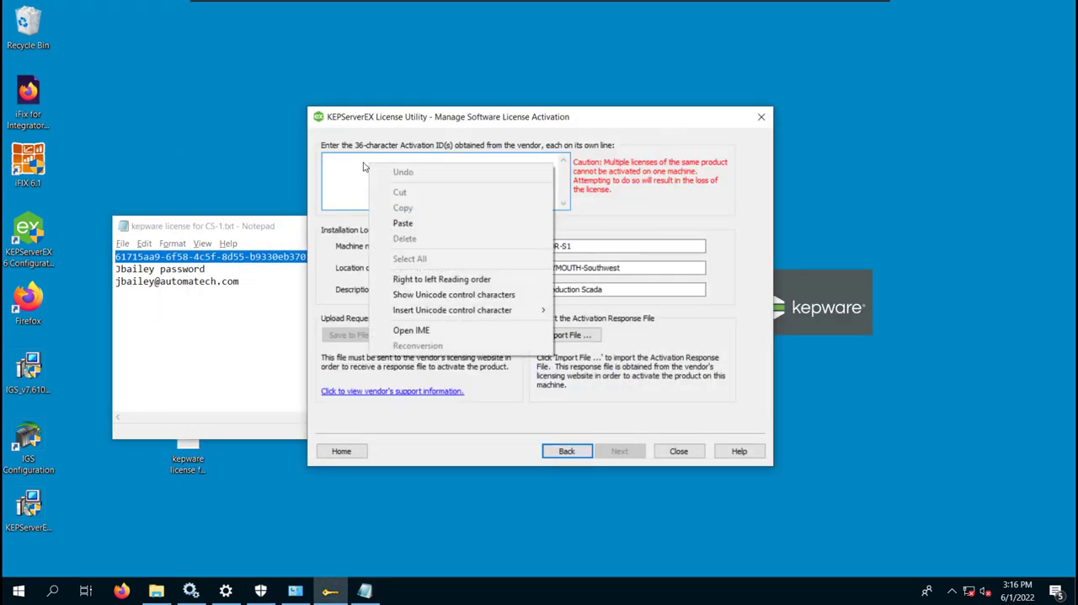
{"action": "left_click", "coordinate": [397, 222]}
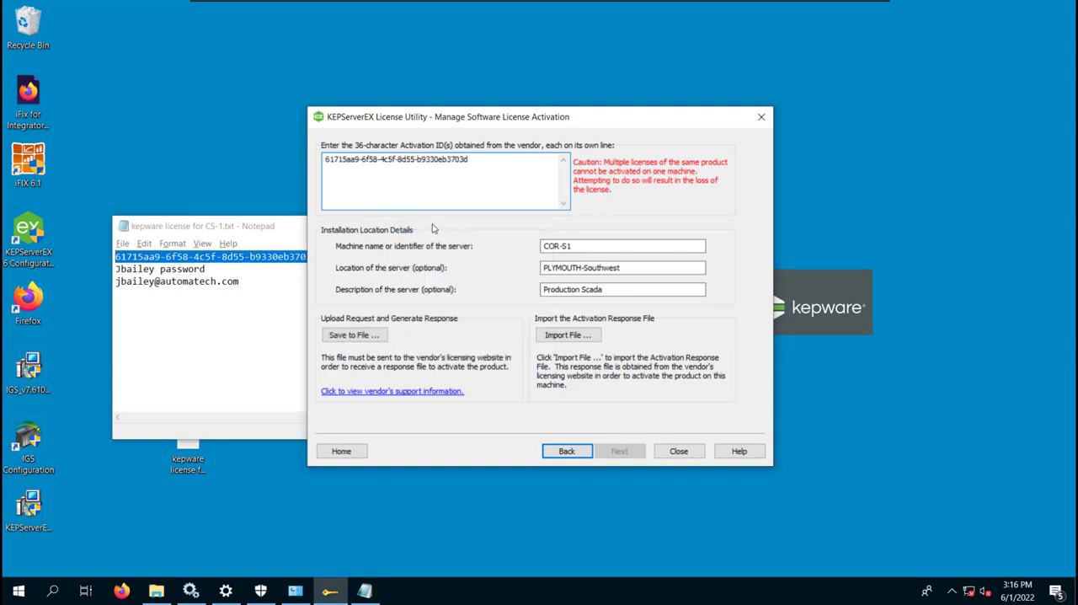
{"action": "left_click_drag", "start_coordinate": [282, 231], "coordinate": [315, 273]}
{"action": "left_click", "coordinate": [532, 269]}
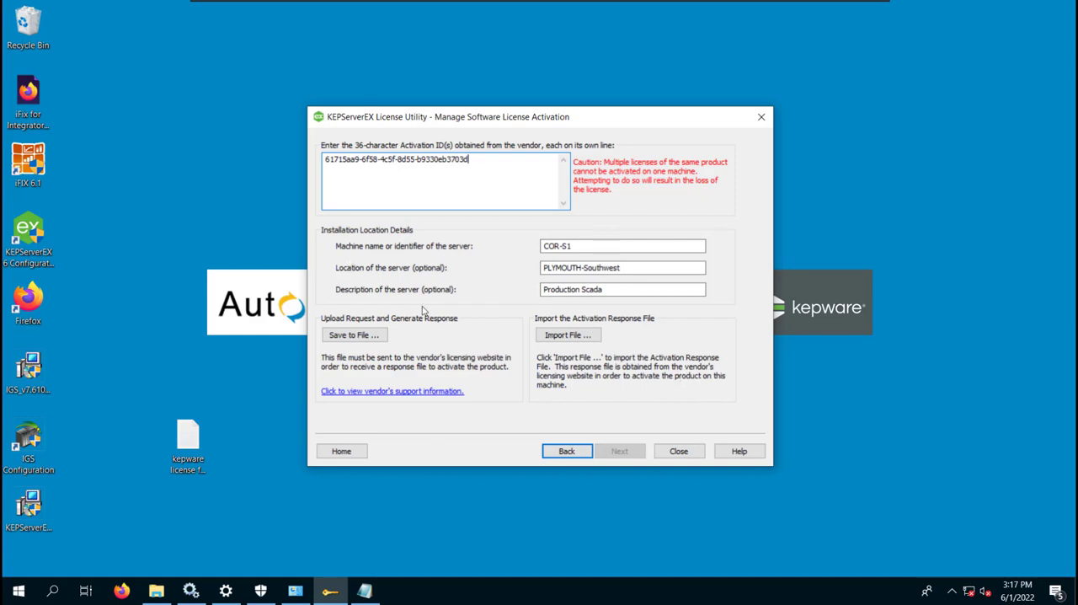
- Save the activation request as activation_request.txt on the AUTHORIZED! (E:) drive and close the License Utility
{"action": "left_click", "coordinate": [370, 339]}
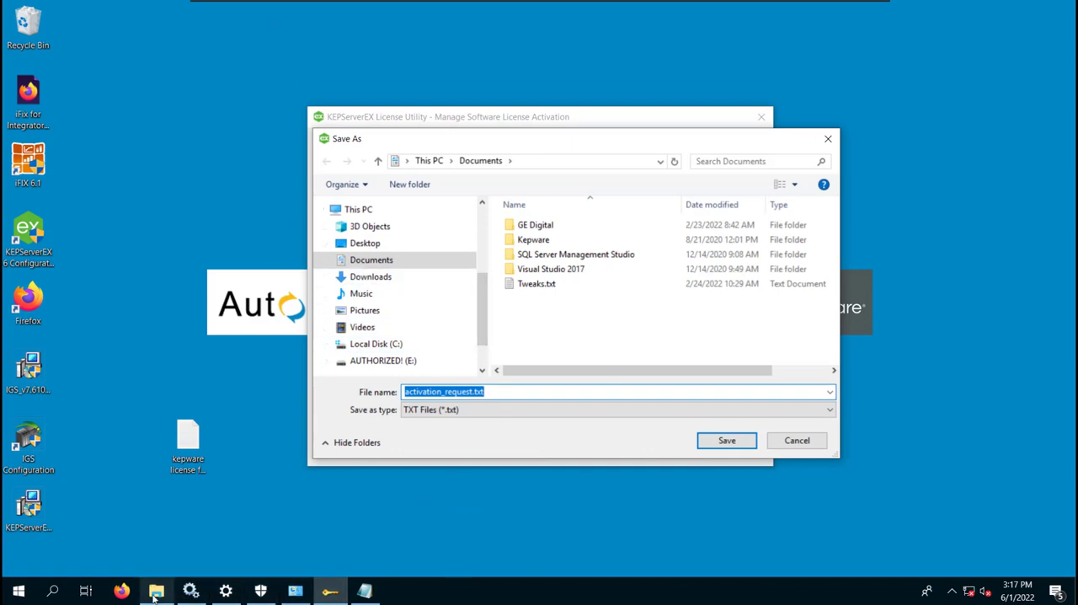
{"action": "left_click", "coordinate": [395, 362]}
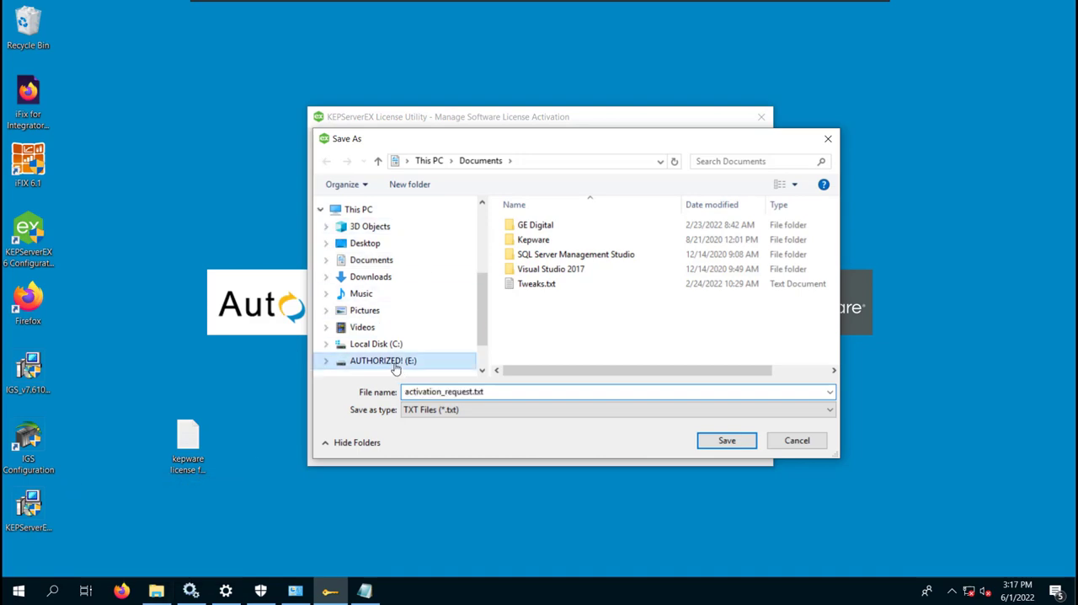
{"action": "left_click", "coordinate": [730, 445]}
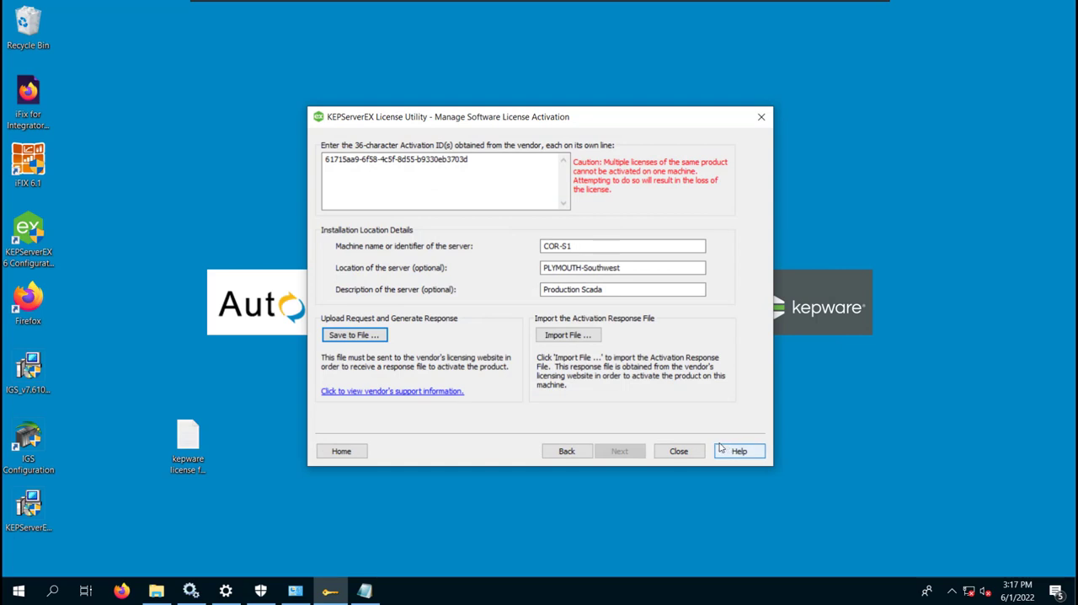
{"action": "left_click", "coordinate": [687, 455]}
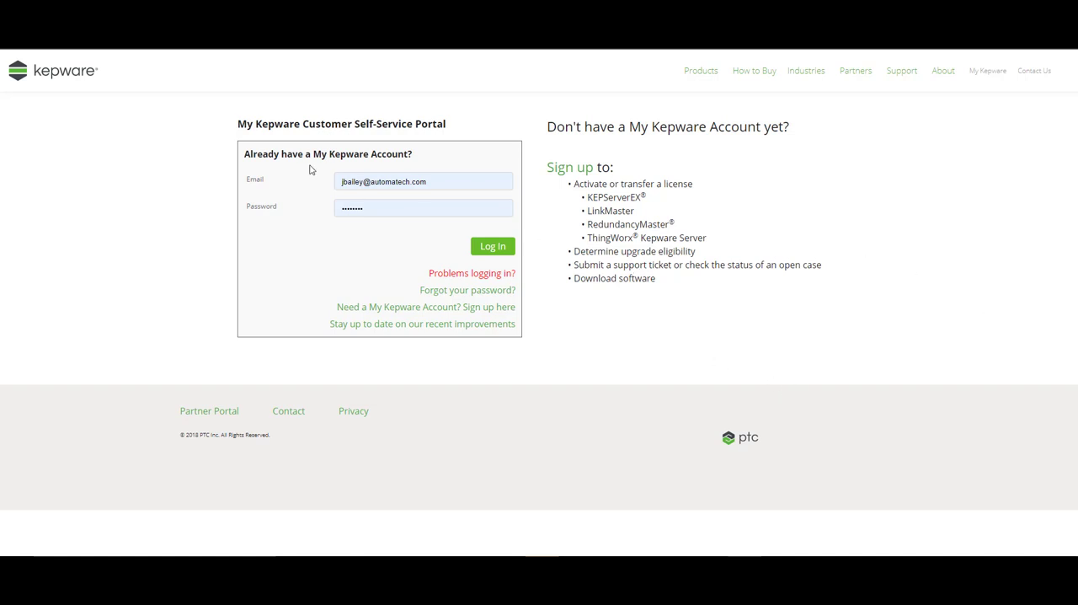
- Log in to the My Kepware portal with the prefilled credentials and open the Activate Product License page for KEPServerEX
{"action": "left_click", "coordinate": [496, 249]}
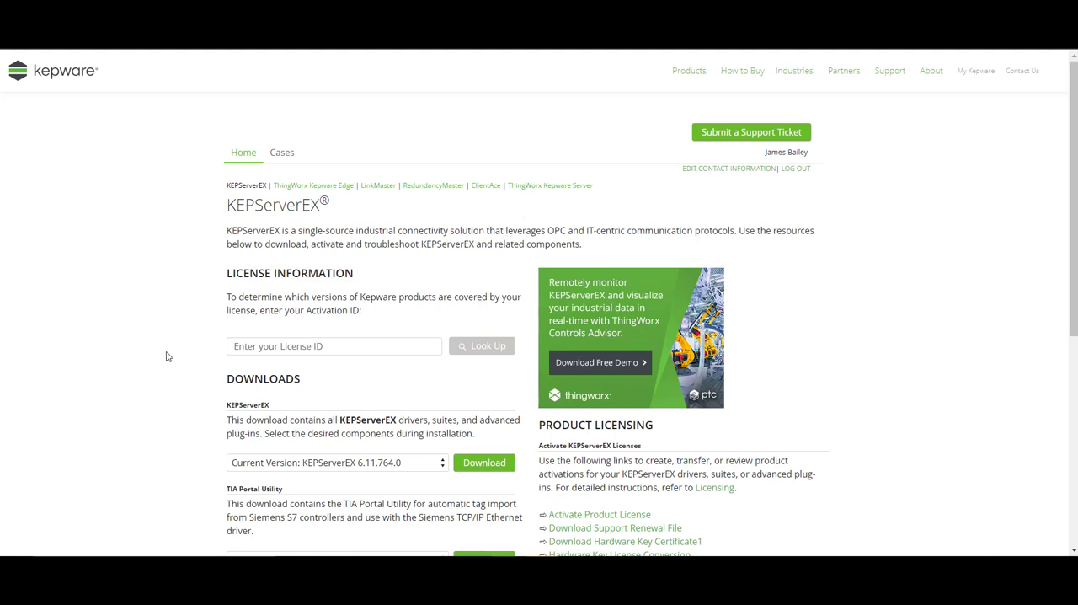
{"action": "scroll", "coordinate": [201, 313], "scroll_direction": "down", "scroll_amount": 3}
{"action": "scroll", "coordinate": [201, 307], "scroll_direction": "up", "scroll_amount": 1}
{"action": "scroll", "coordinate": [200, 303], "scroll_direction": "down", "scroll_amount": 2}
{"action": "scroll", "coordinate": [202, 300], "scroll_direction": "up", "scroll_amount": 3}
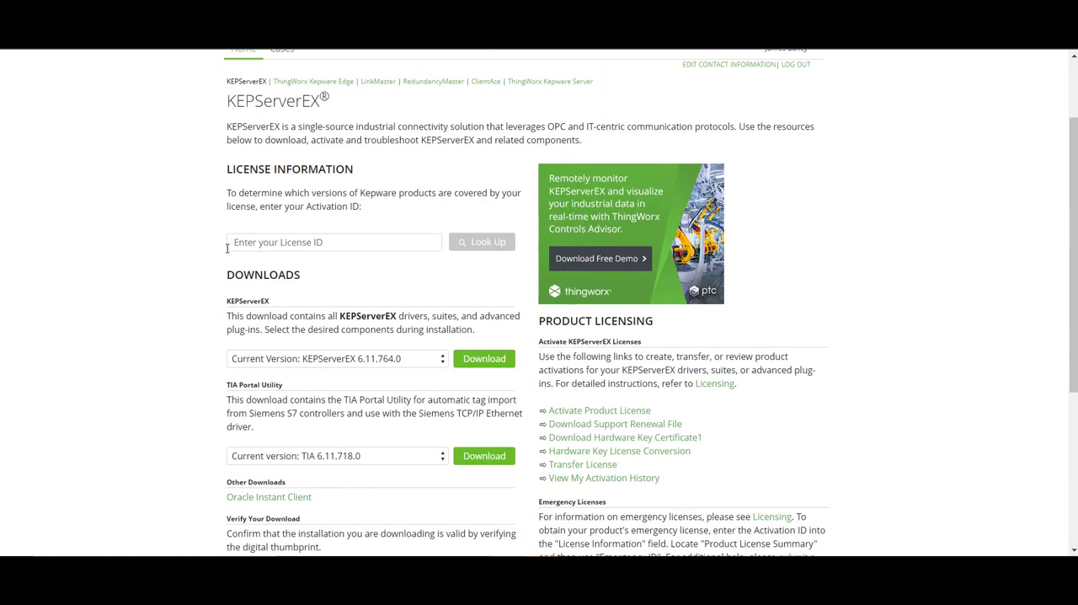
{"action": "scroll", "coordinate": [227, 249], "scroll_direction": "up", "scroll_amount": 1}
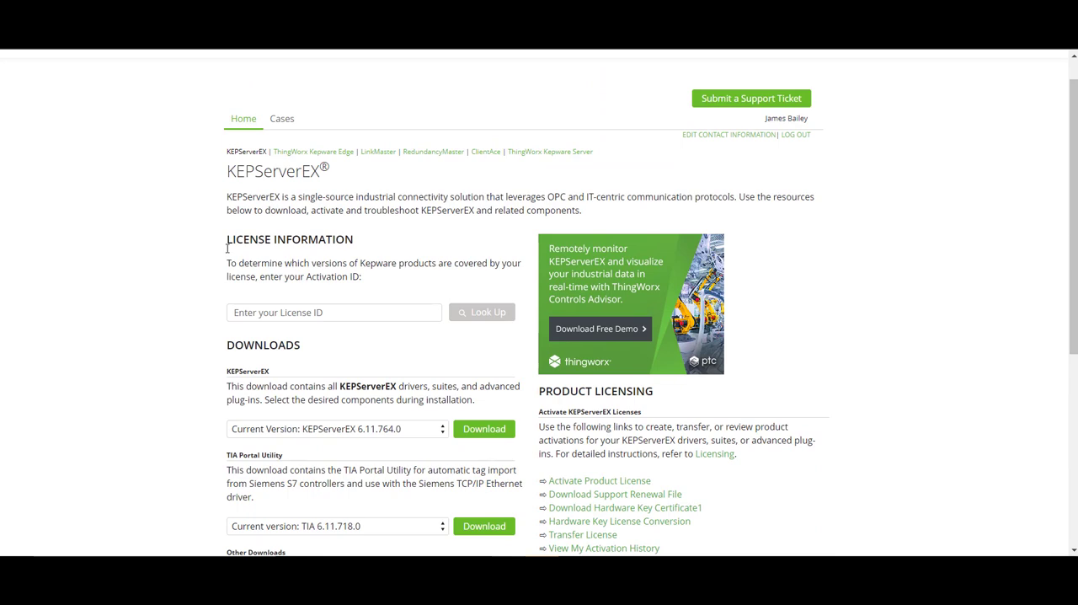
{"action": "scroll", "coordinate": [226, 248], "scroll_direction": "down", "scroll_amount": 4}
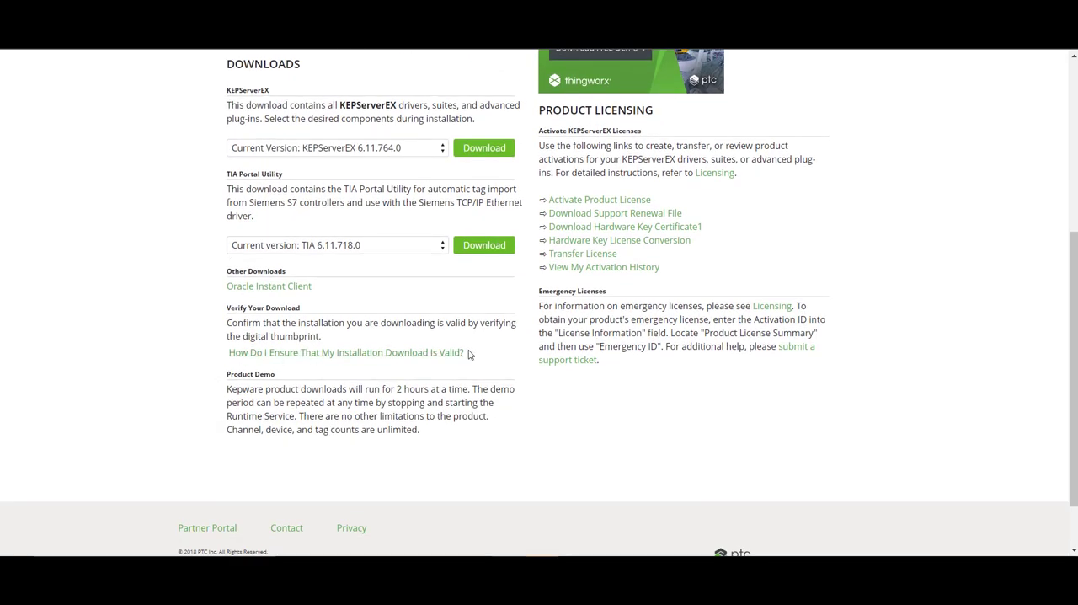
{"action": "left_click", "coordinate": [580, 206]}
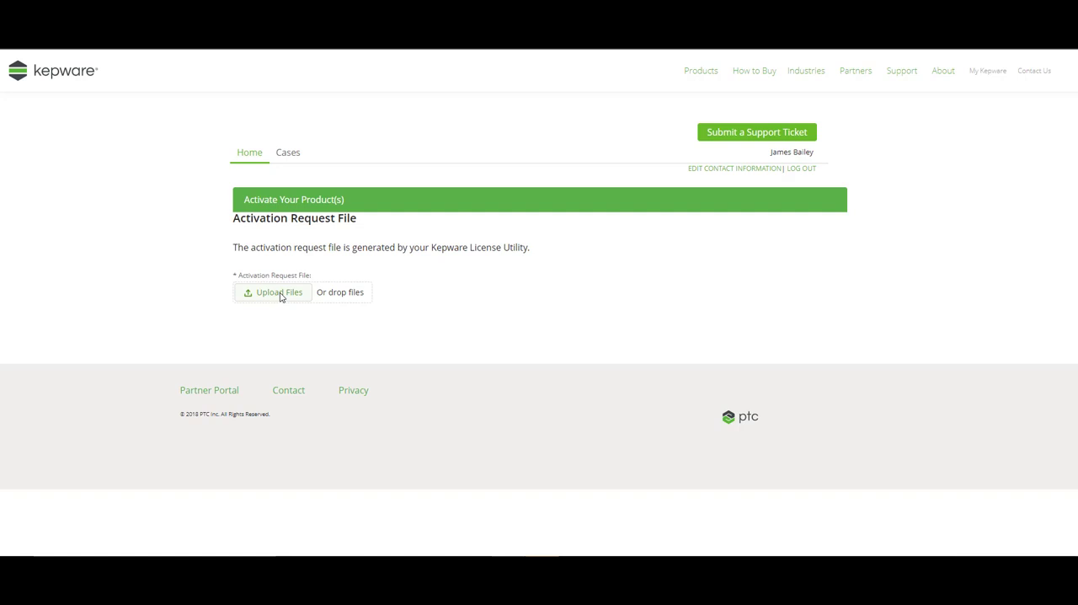
{"action": "key", "text": "super+e"}
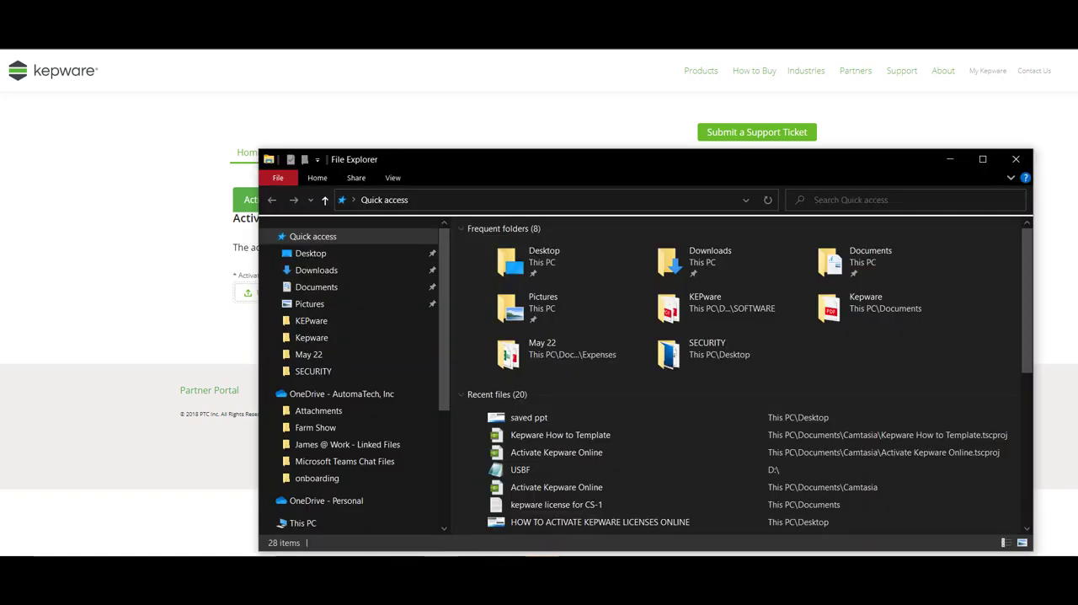
{"action": "scroll", "coordinate": [380, 451], "scroll_direction": "down", "scroll_amount": 3}
{"action": "scroll", "coordinate": [379, 447], "scroll_direction": "down", "scroll_amount": 3}
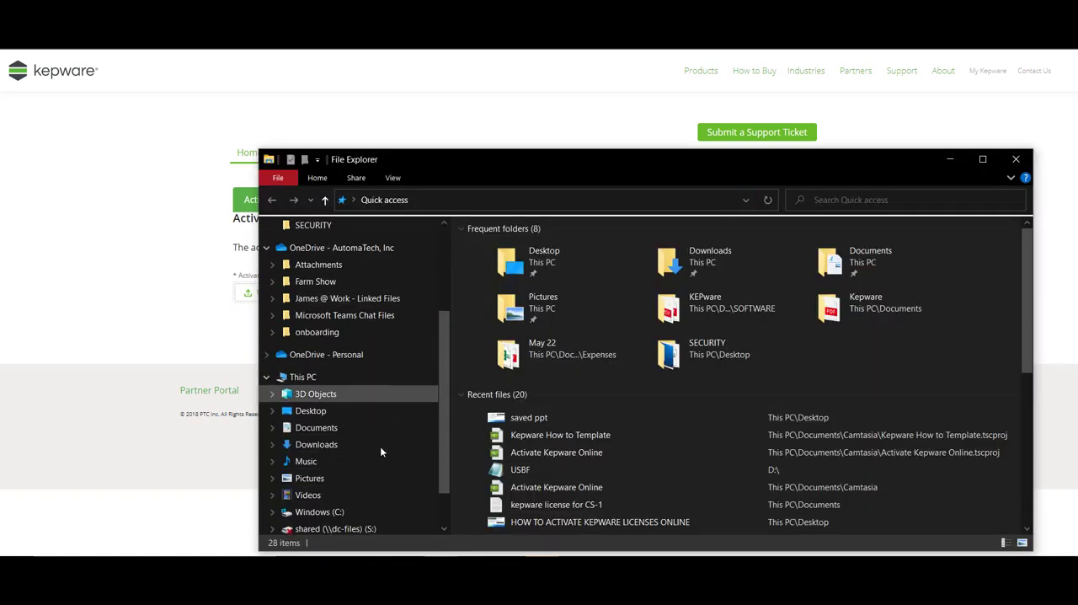
{"action": "scroll", "coordinate": [345, 471], "scroll_direction": "up", "scroll_amount": 6}
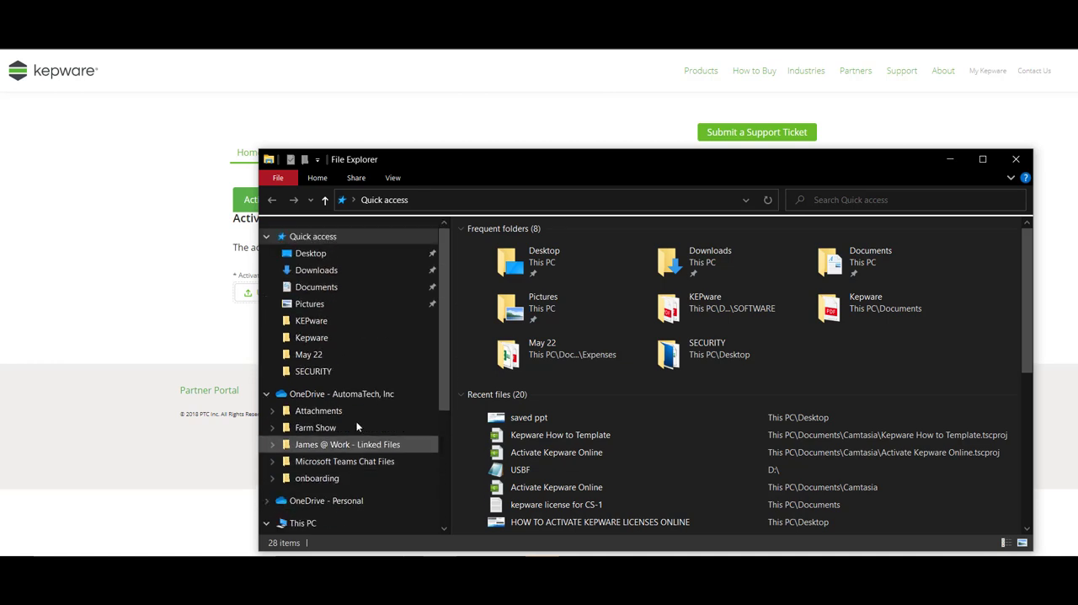
{"action": "left_click", "coordinate": [950, 159]}
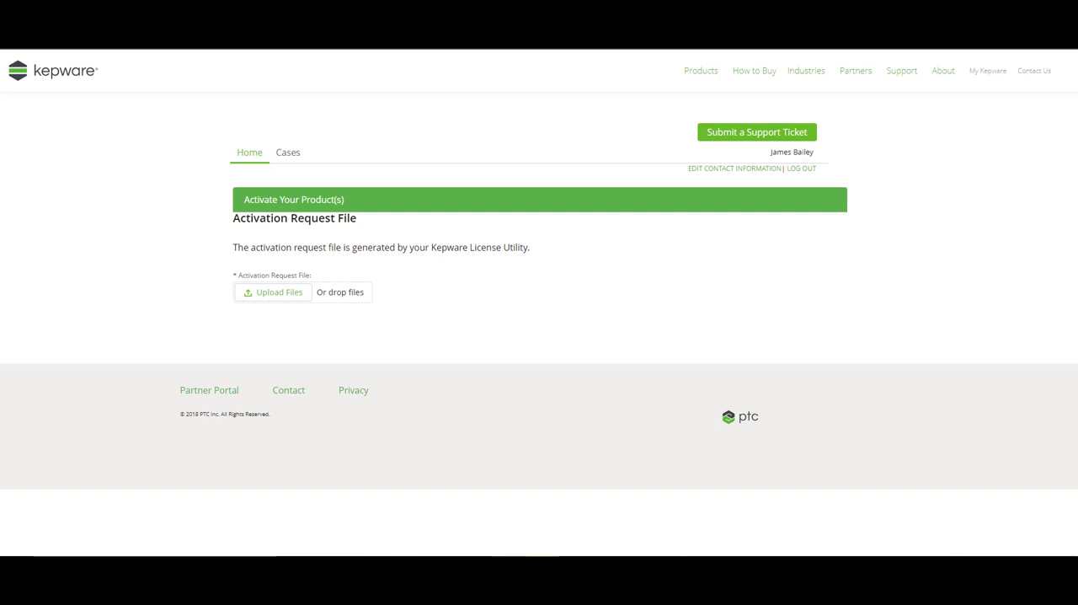
- Upload the activation_request text file from the AUTHORIZED! (D:) drive as the activation request file
{"action": "mouse_move", "coordinate": [676, 566]}
{"action": "left_click", "coordinate": [267, 294]}
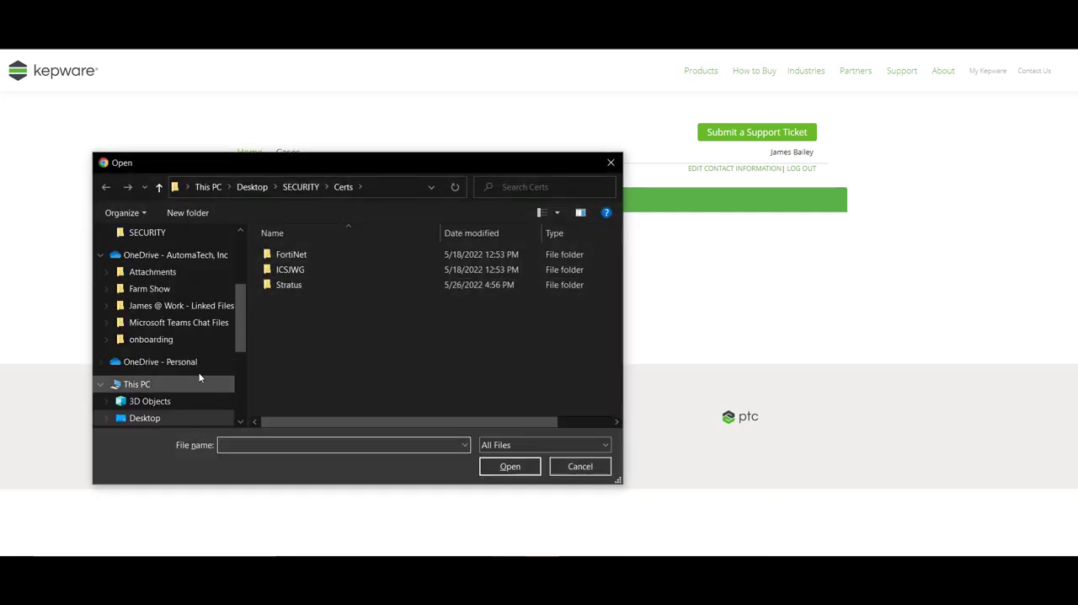
{"action": "scroll", "coordinate": [201, 399], "scroll_direction": "down", "scroll_amount": 2}
{"action": "scroll", "coordinate": [199, 395], "scroll_direction": "down", "scroll_amount": 2}
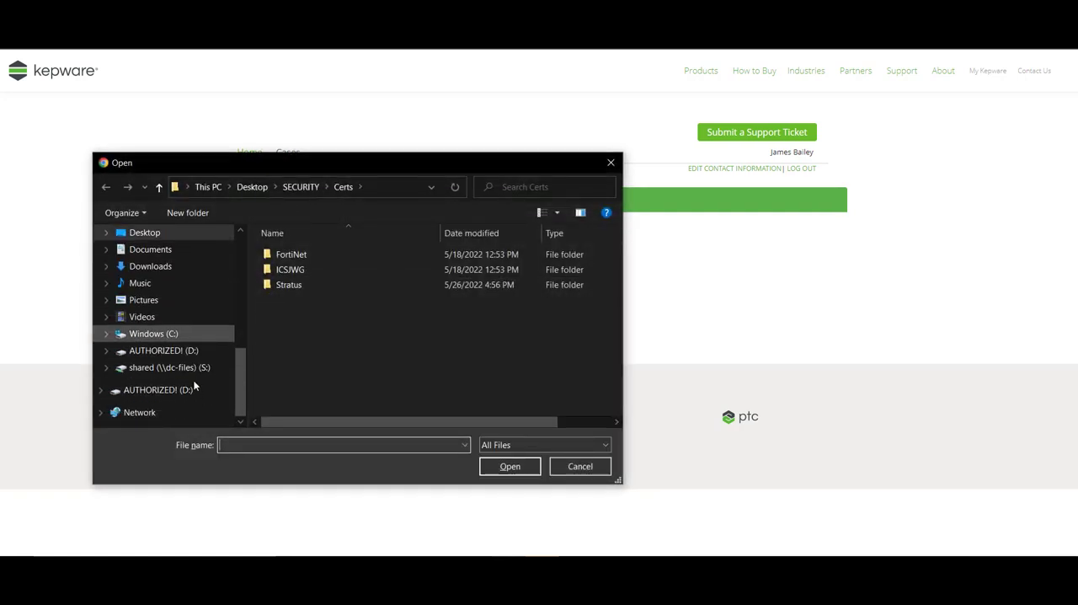
{"action": "left_click", "coordinate": [158, 352]}
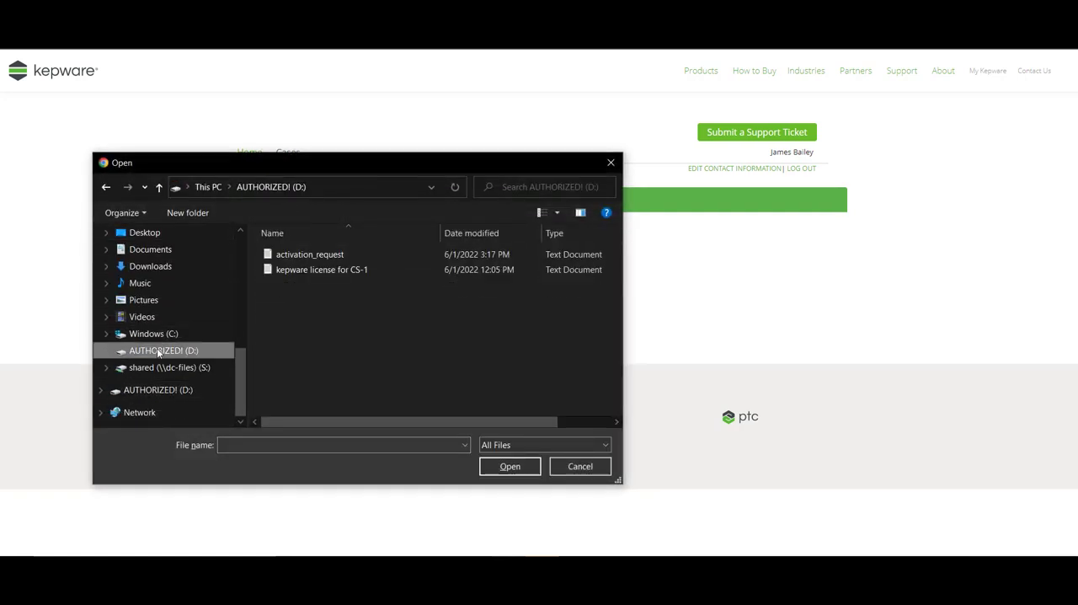
{"action": "left_click", "coordinate": [322, 254]}
{"action": "left_click", "coordinate": [510, 466]}
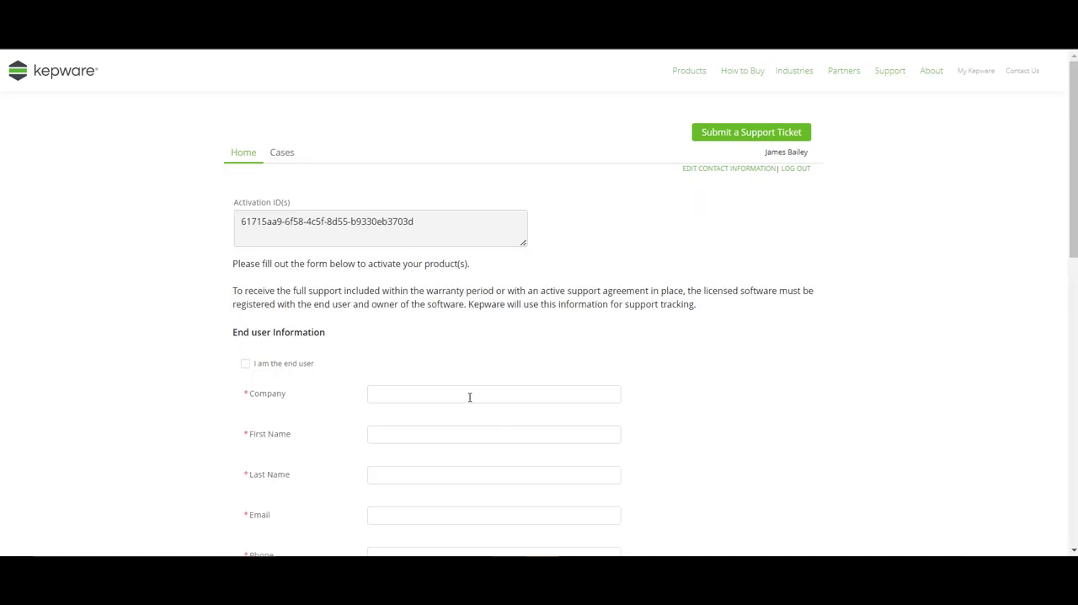
- Complete the activation form as the end user with all three agreements accepted, and generate the activation response file
{"action": "left_click", "coordinate": [245, 365]}
{"action": "scroll", "coordinate": [495, 419], "scroll_direction": "down", "scroll_amount": 7}
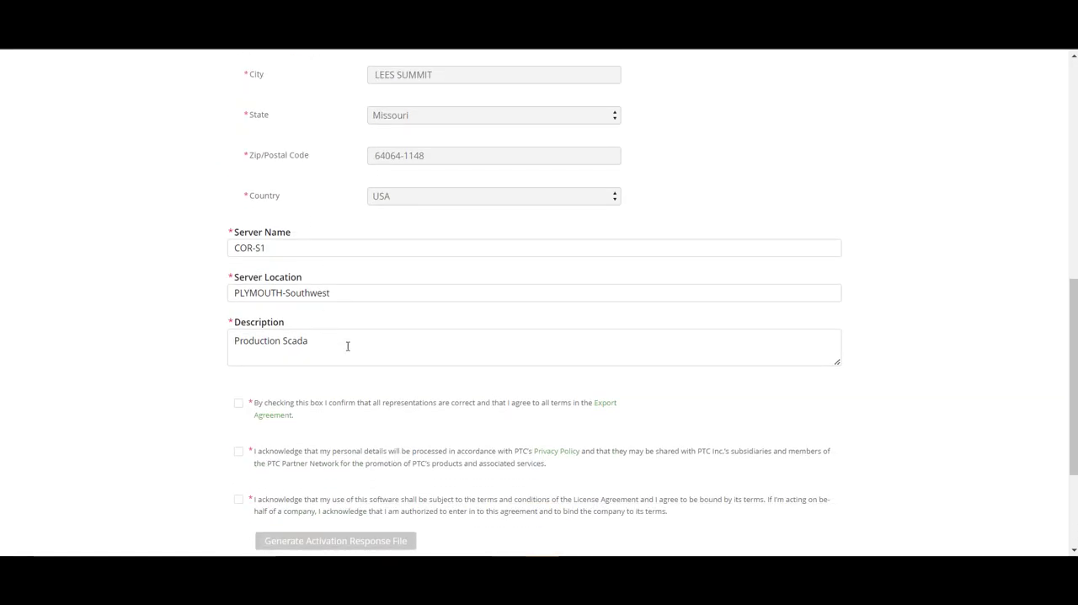
{"action": "scroll", "coordinate": [362, 339], "scroll_direction": "down", "scroll_amount": 2}
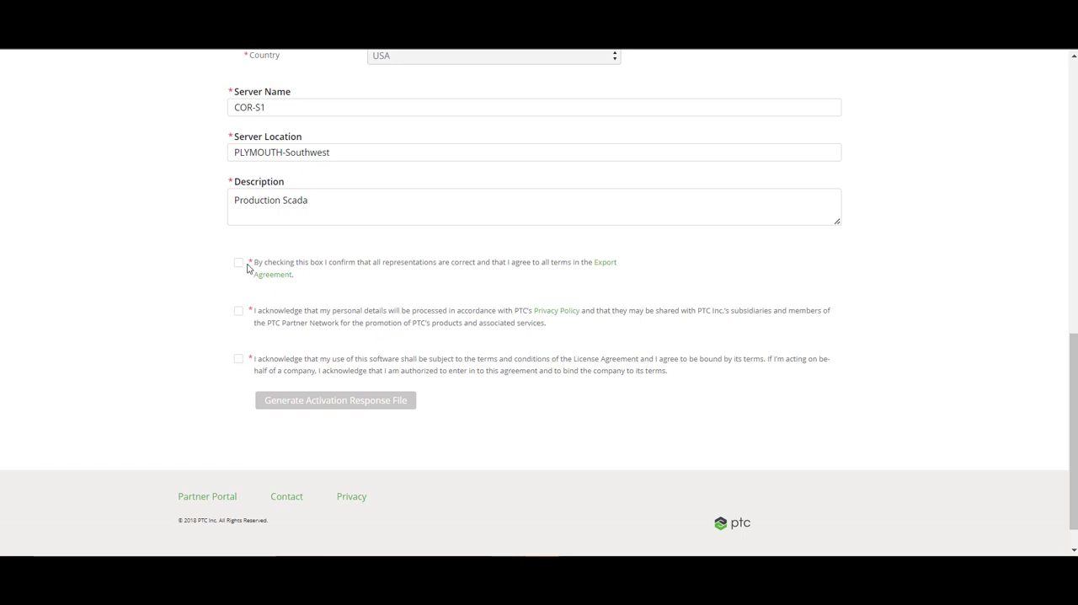
{"action": "left_click", "coordinate": [240, 262]}
{"action": "left_click", "coordinate": [237, 314]}
{"action": "left_click", "coordinate": [239, 360]}
{"action": "left_click", "coordinate": [342, 403]}
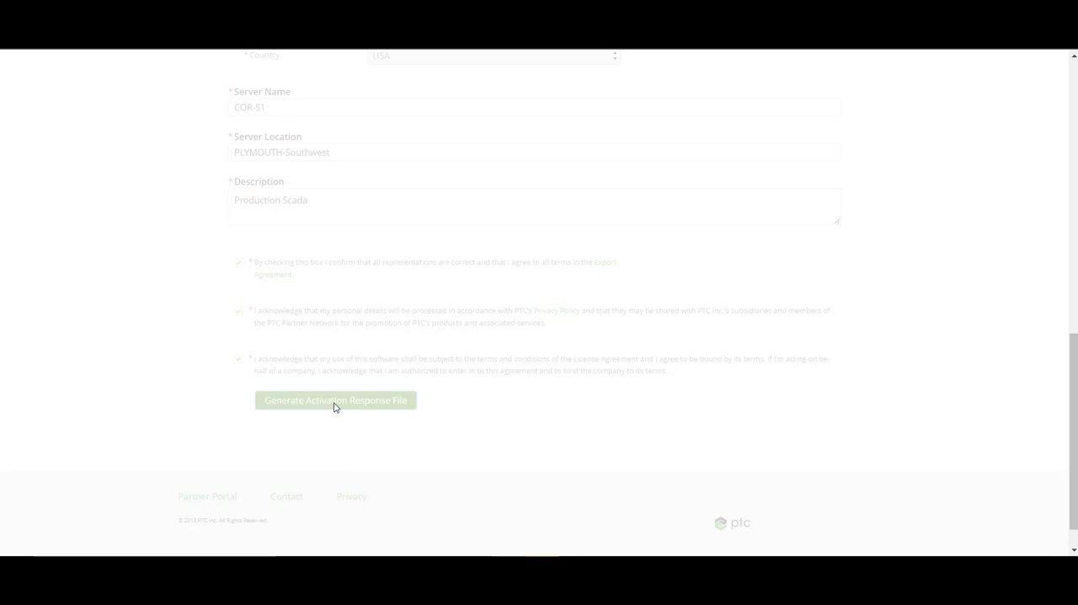
{"action": "left_click", "coordinate": [333, 401]}
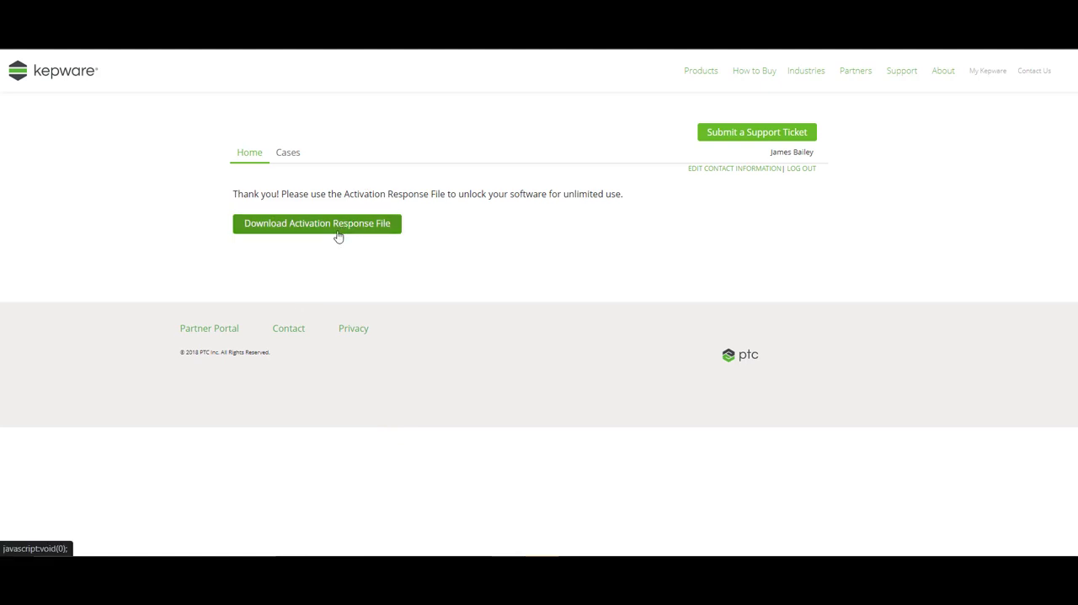
- Download the activation response file from the portal, open activation_response.txt to inspect it, and close it
{"action": "left_click", "coordinate": [336, 225]}
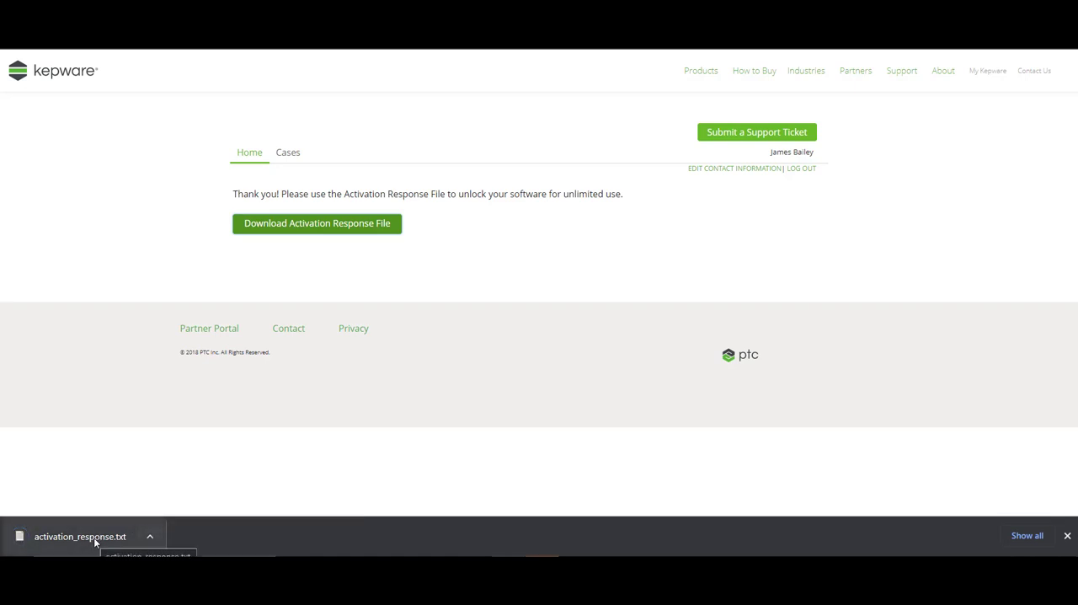
{"action": "left_click", "coordinate": [150, 536]}
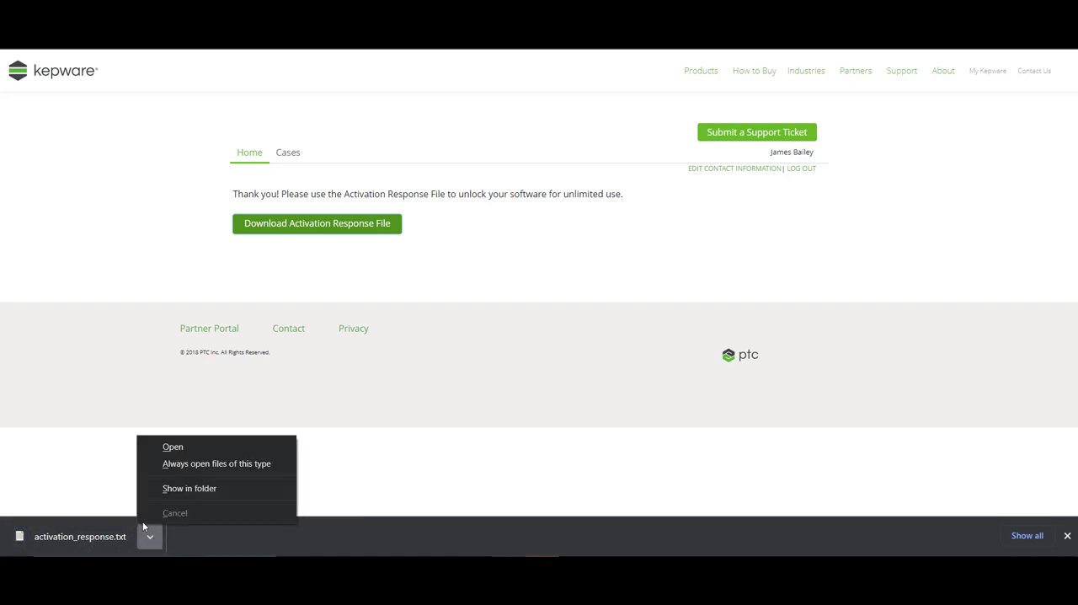
{"action": "left_click", "coordinate": [184, 449]}
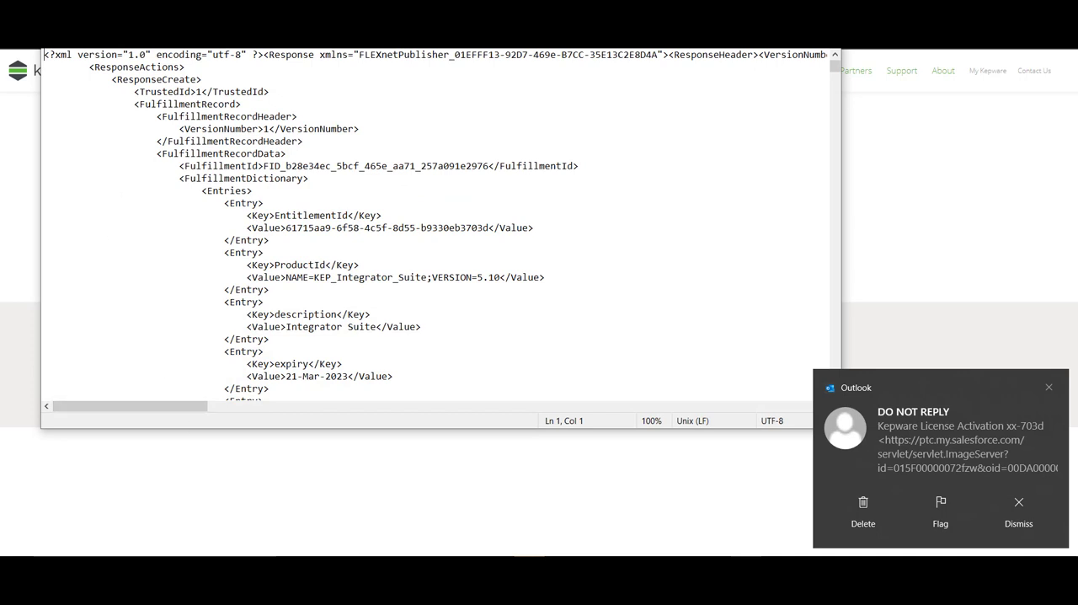
{"action": "left_click", "coordinate": [834, 52]}
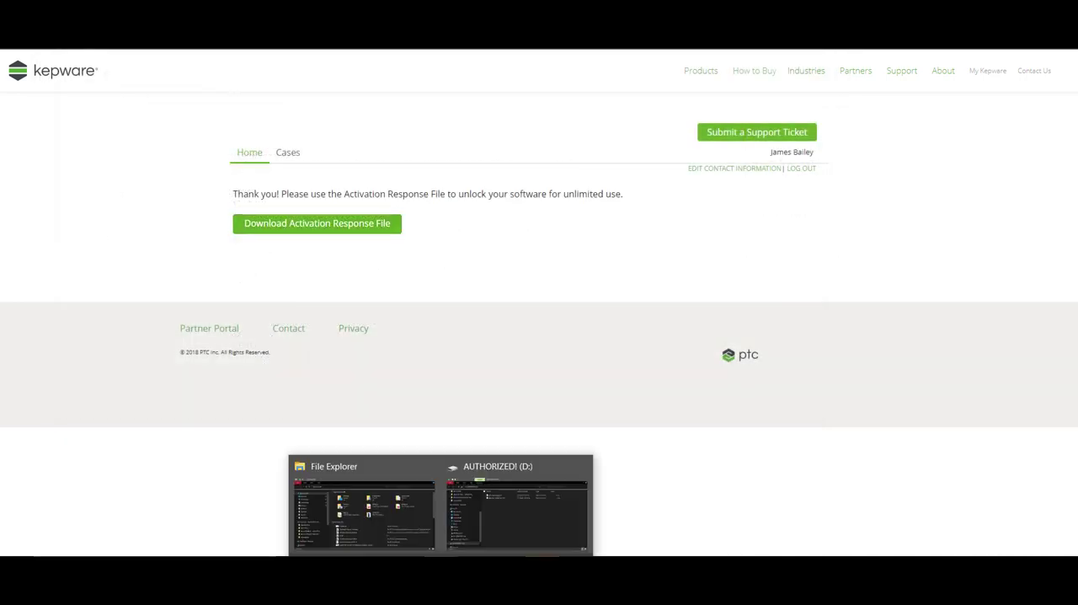
- Copy the activation_response text file from the Downloads folder to the AUTHORIZED! (D:) drive
{"action": "mouse_move", "coordinate": [534, 532]}
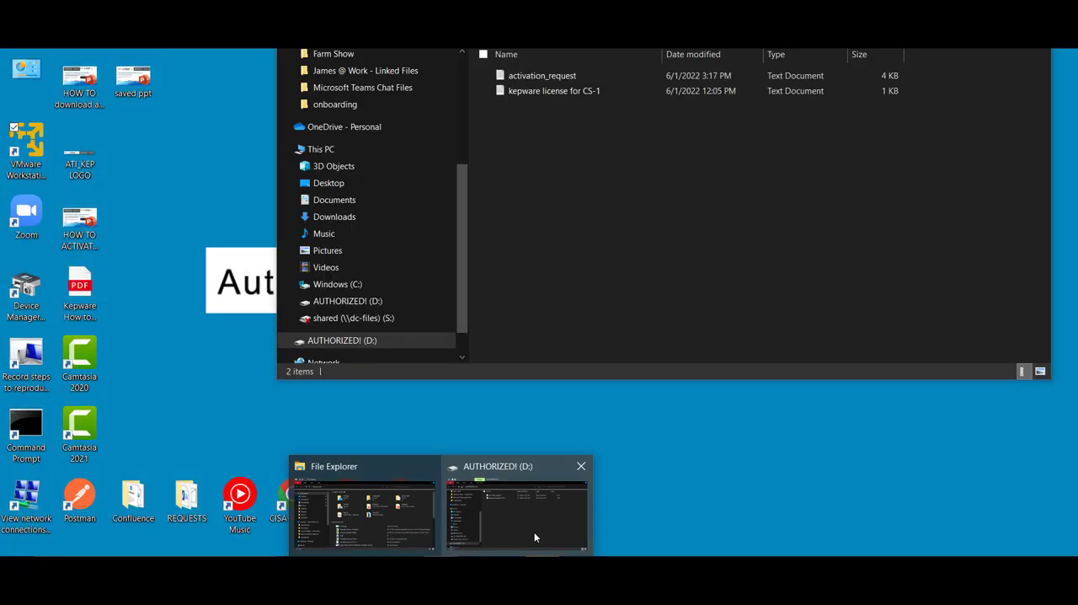
{"action": "left_click", "coordinate": [419, 525]}
{"action": "left_click", "coordinate": [315, 271]}
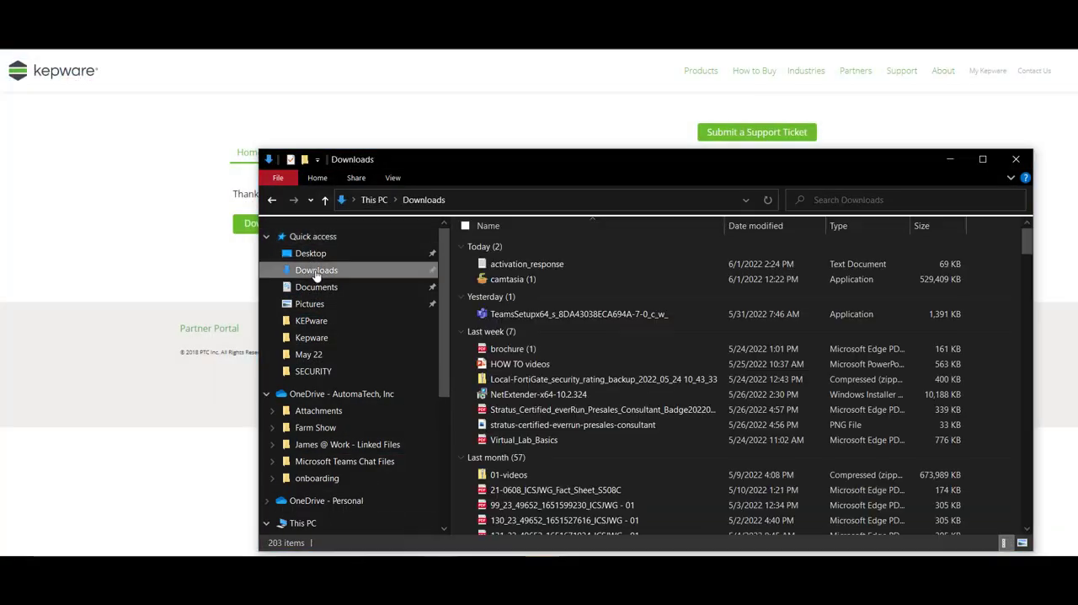
{"action": "right_click", "coordinate": [524, 265]}
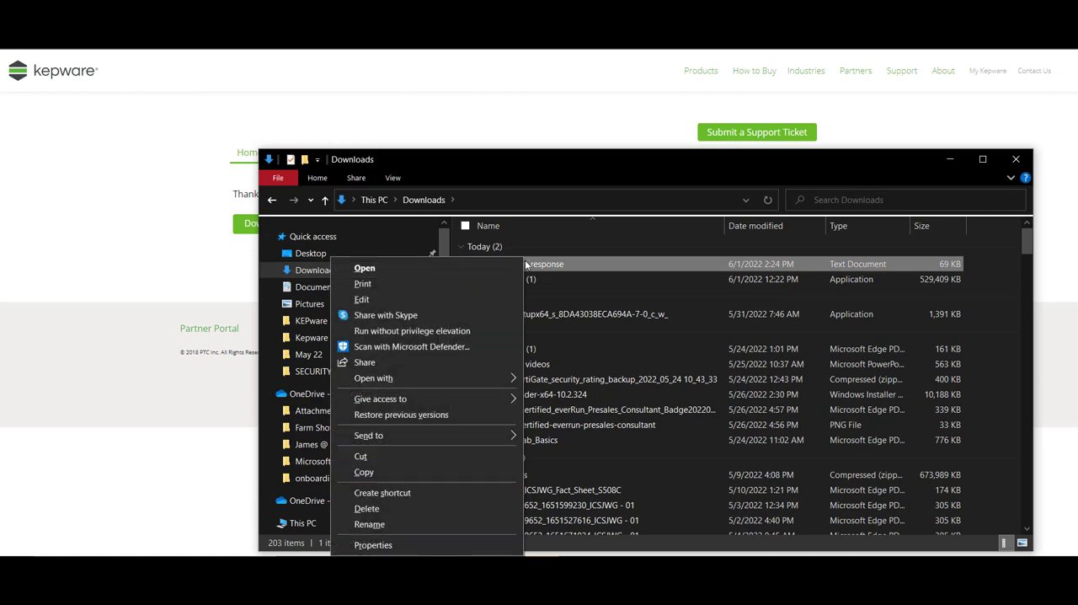
{"action": "left_click", "coordinate": [437, 472]}
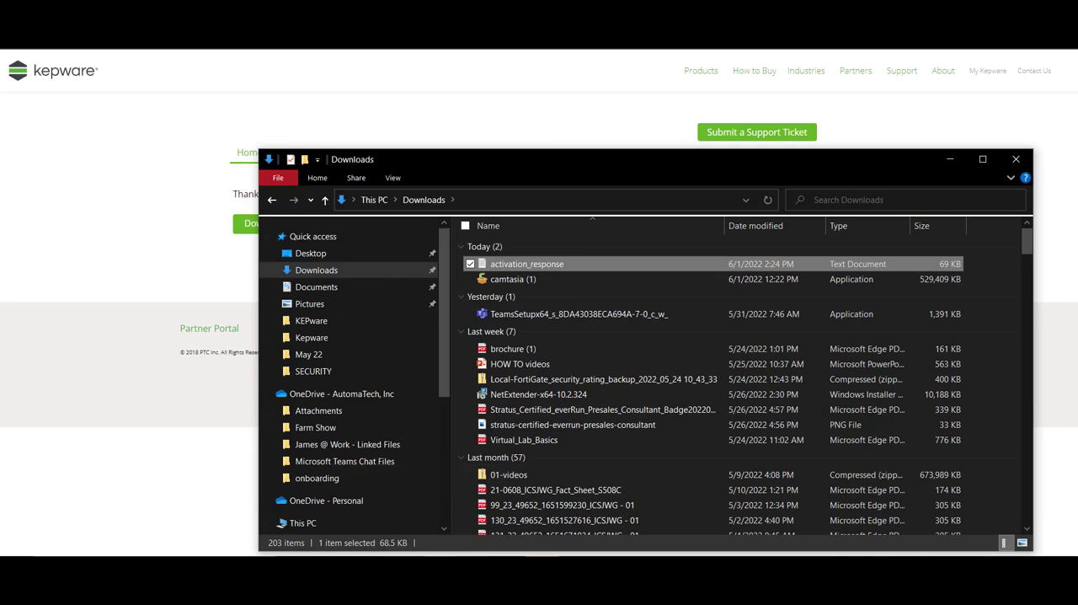
{"action": "scroll", "coordinate": [376, 478], "scroll_direction": "down", "scroll_amount": 5}
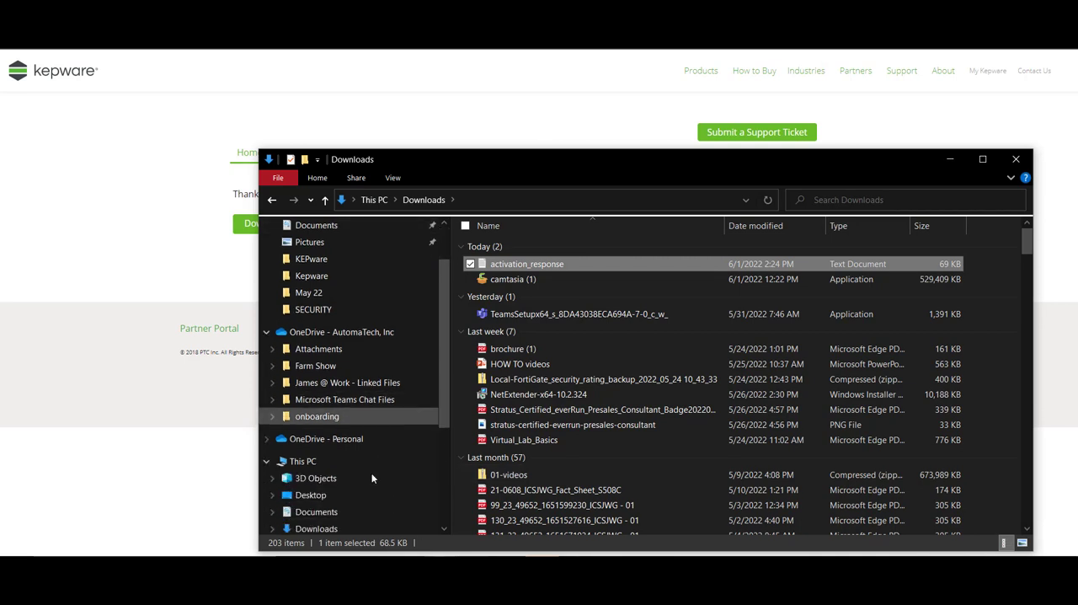
{"action": "left_click", "coordinate": [321, 478]}
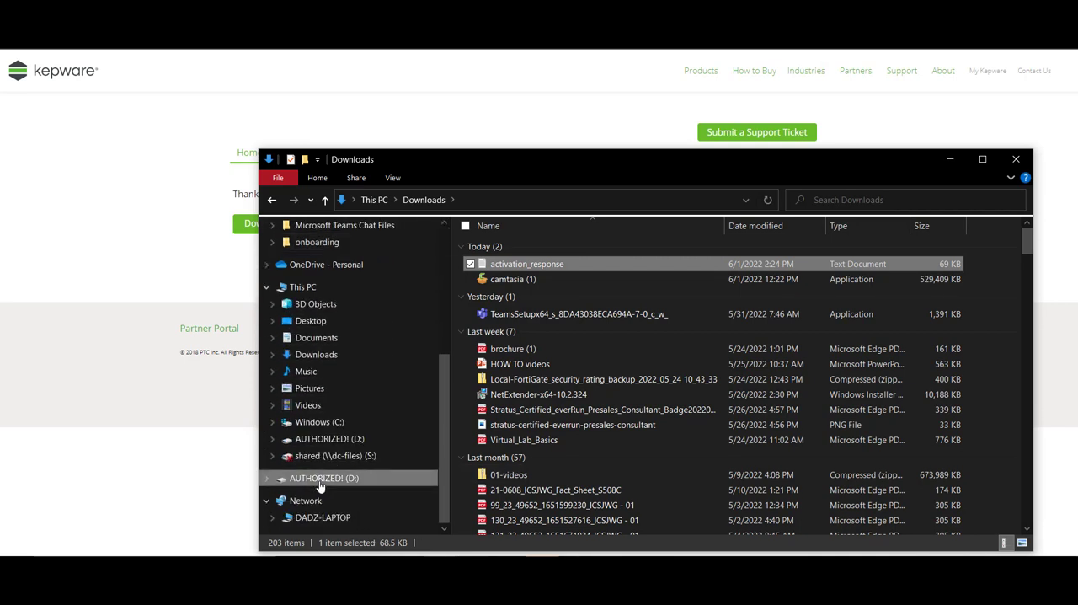
{"action": "right_click", "coordinate": [503, 302]}
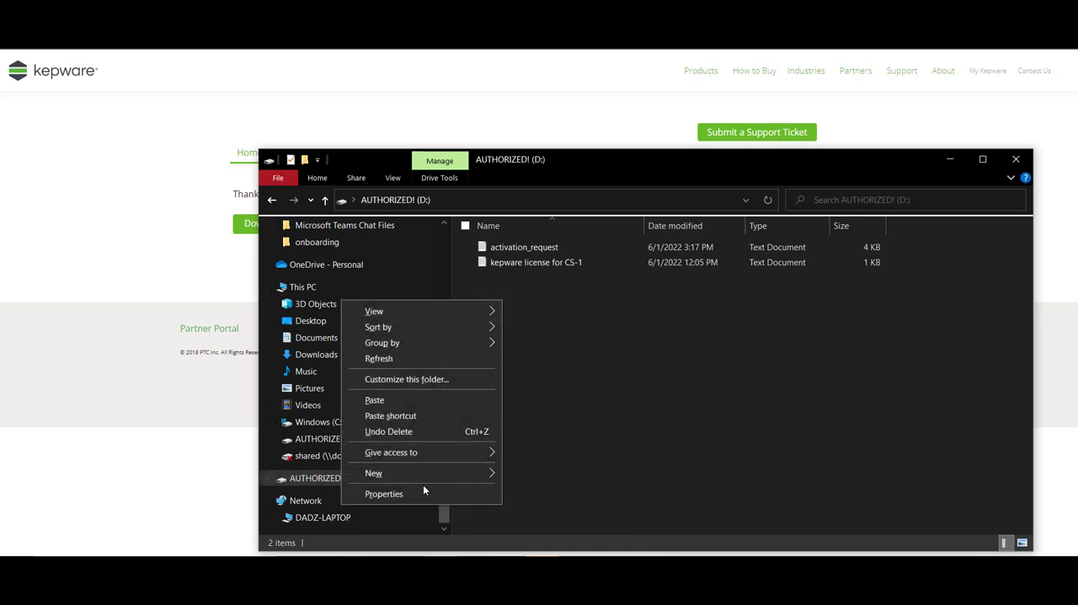
{"action": "left_click", "coordinate": [432, 399]}
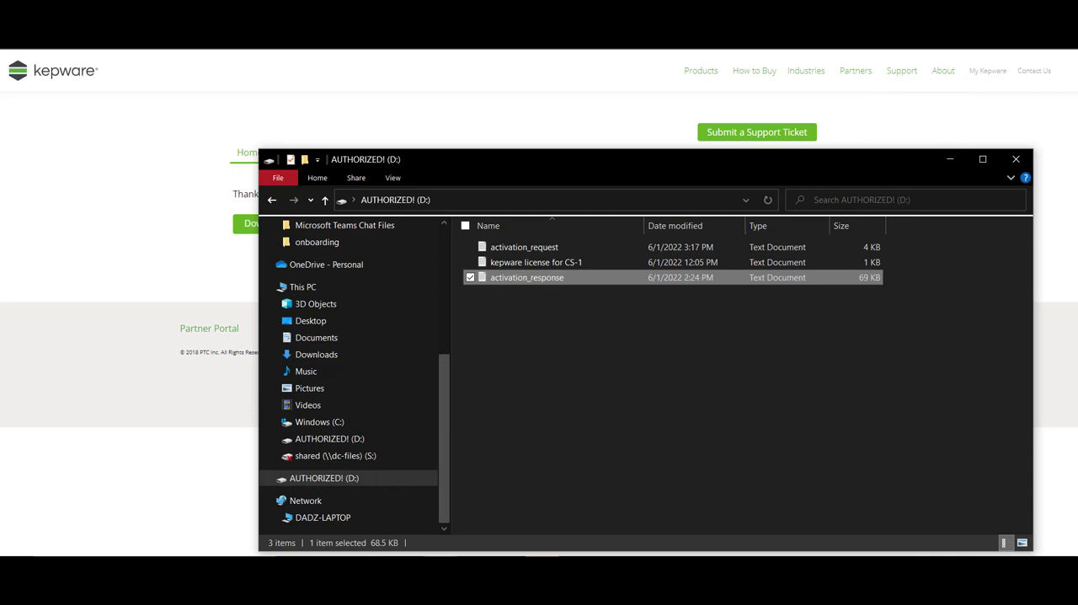
- Safely eject the Ultra USB drive, AUTHORIZED! (D:), from the computer
{"action": "left_click", "coordinate": [895, 566]}
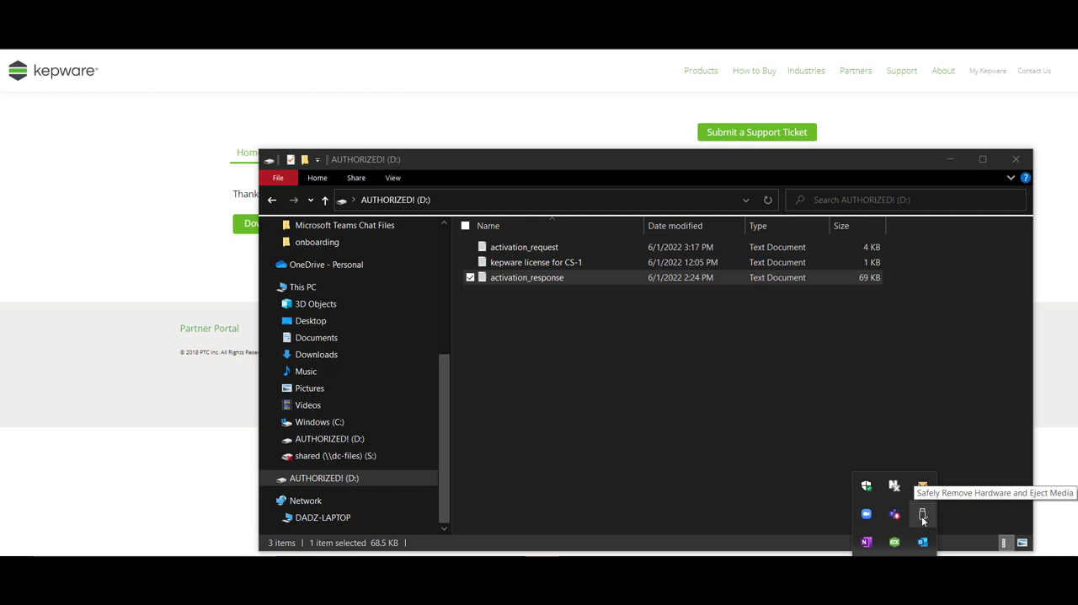
{"action": "left_click", "coordinate": [922, 520]}
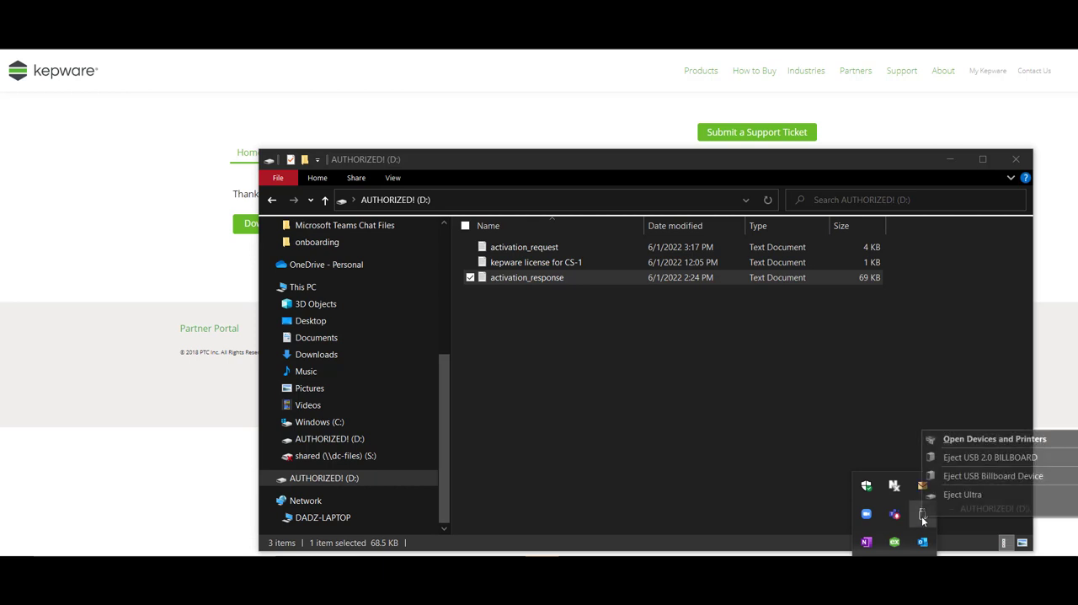
{"action": "left_click", "coordinate": [967, 494]}
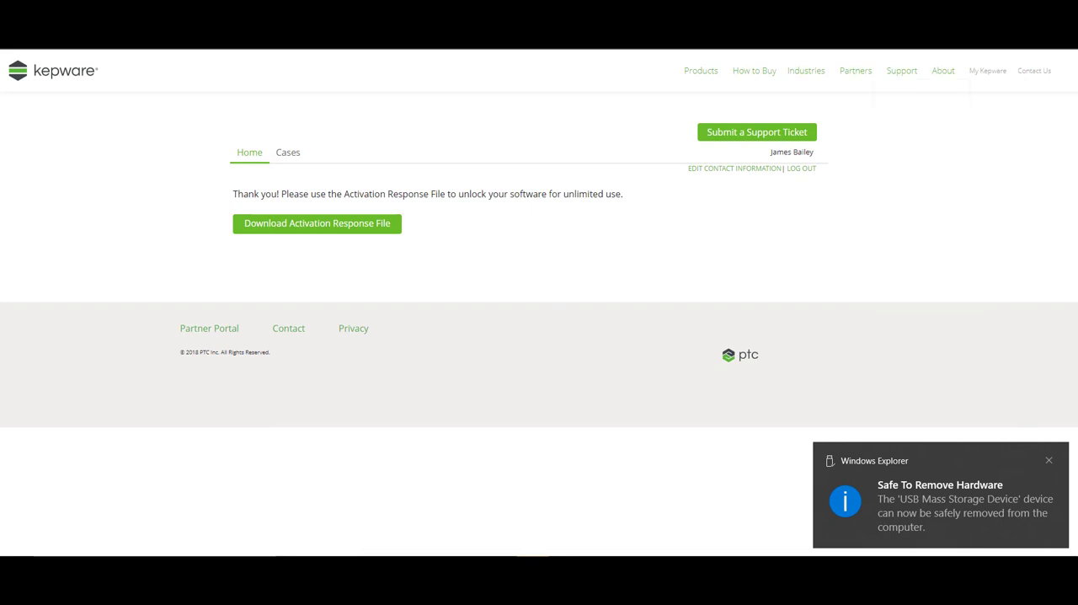
- Switch to the virtual machine's desktop and connect the SanDisk Ultra USB device to the iFix virtual machine
{"action": "key", "text": "super+Down"}
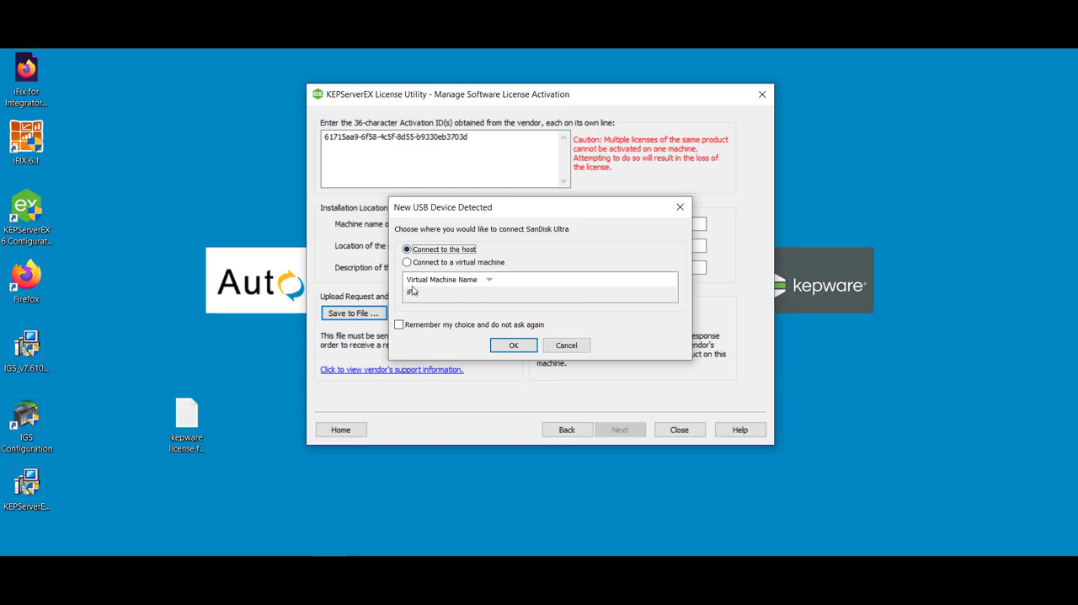
{"action": "left_click", "coordinate": [406, 262]}
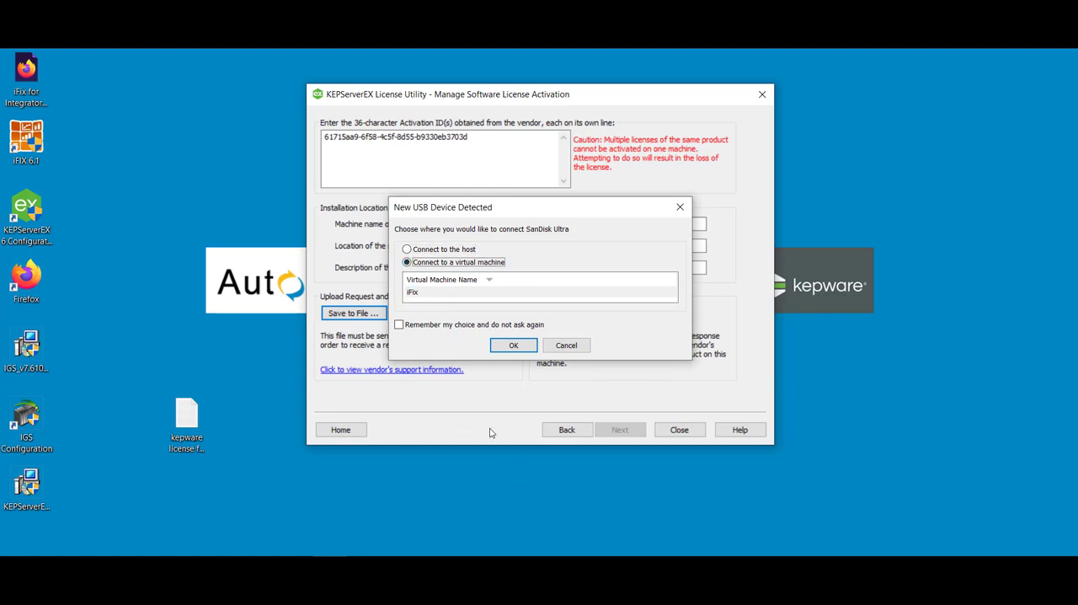
{"action": "left_click", "coordinate": [512, 346]}
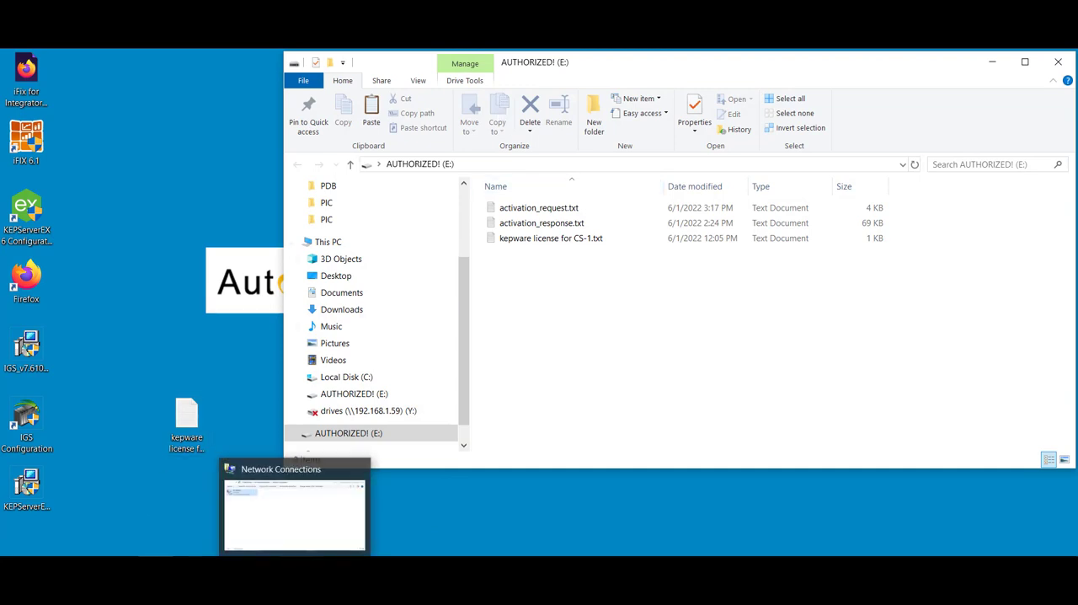
- Import activation_response.txt from the AUTHORIZED! (E:) drive into the KEPServerEX License Utility as the activation response file
{"action": "left_click", "coordinate": [251, 364]}
{"action": "left_click", "coordinate": [347, 566]}
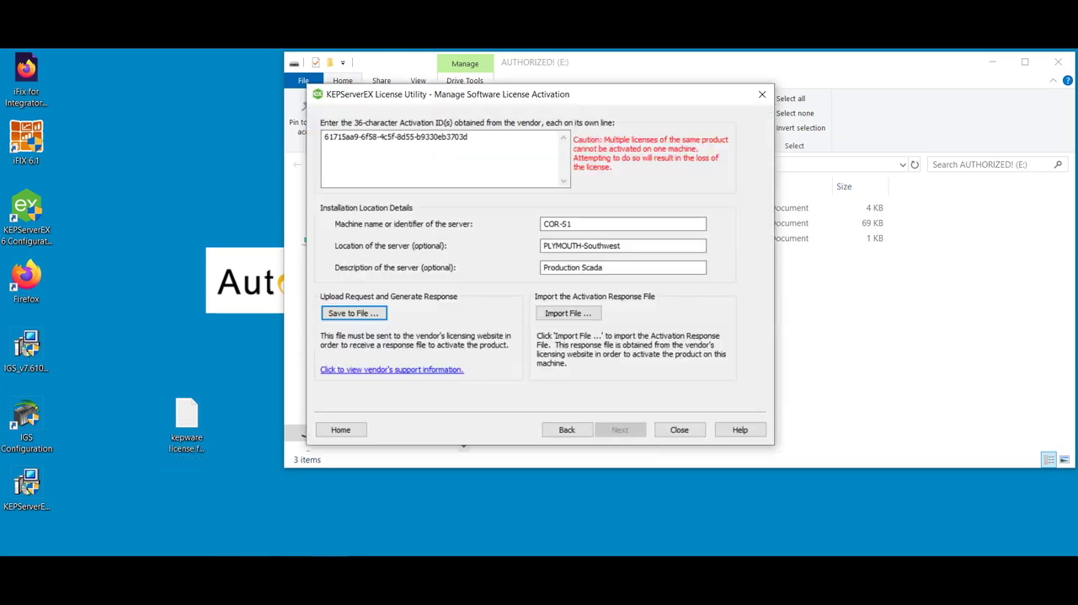
{"action": "left_click", "coordinate": [578, 315]}
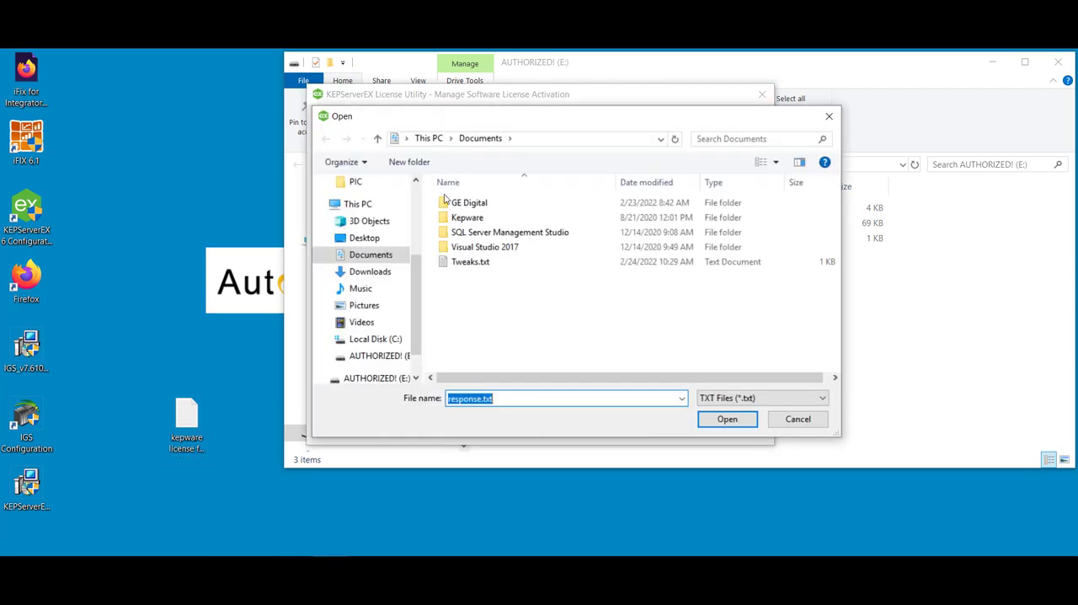
{"action": "scroll", "coordinate": [366, 383], "scroll_direction": "down", "scroll_amount": 1}
{"action": "left_click", "coordinate": [370, 360]}
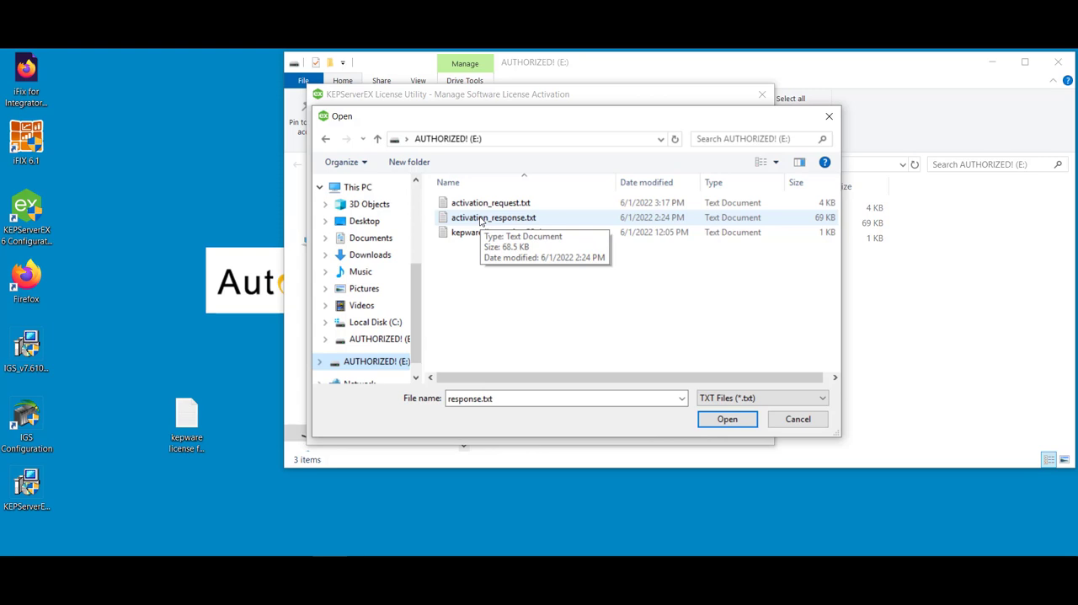
{"action": "left_click", "coordinate": [483, 221]}
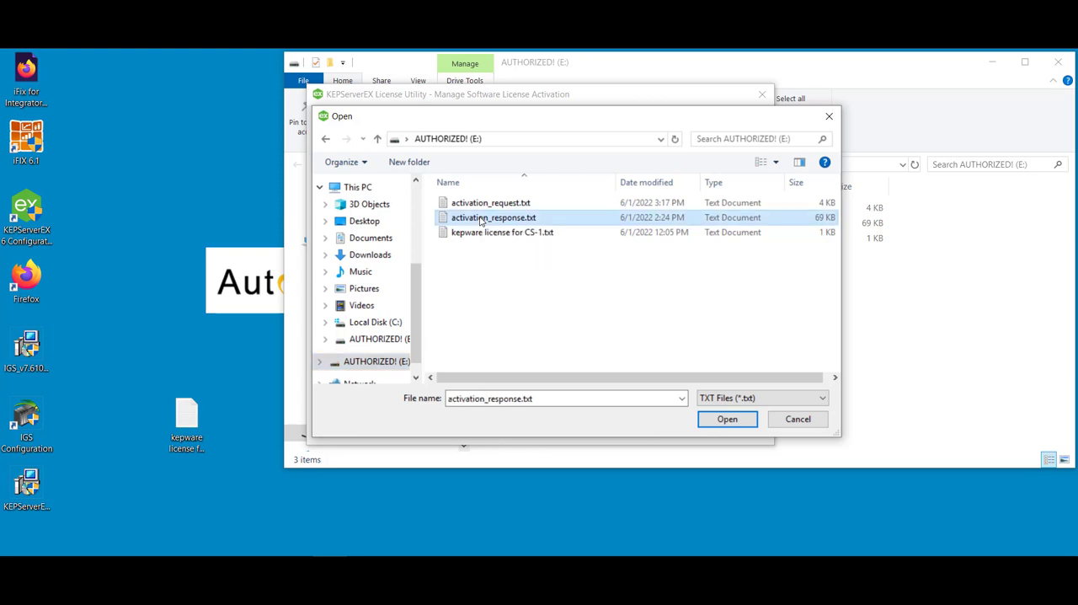
{"action": "left_click", "coordinate": [729, 421]}
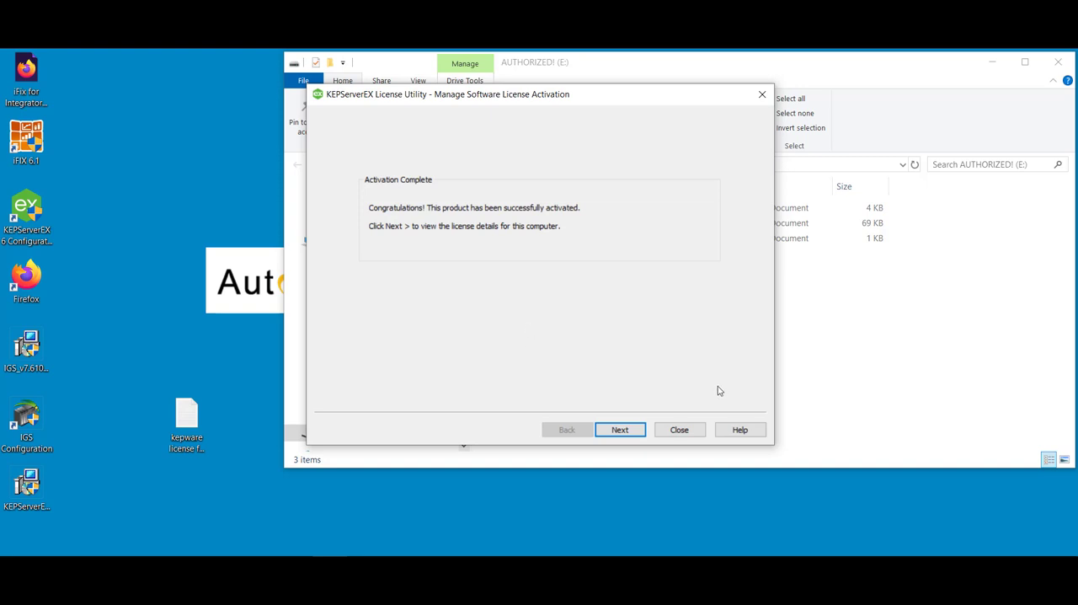
- View the computer's license details, close the License Utility, and minimize the AUTHORIZED! (E:) window
{"action": "left_click", "coordinate": [627, 432]}
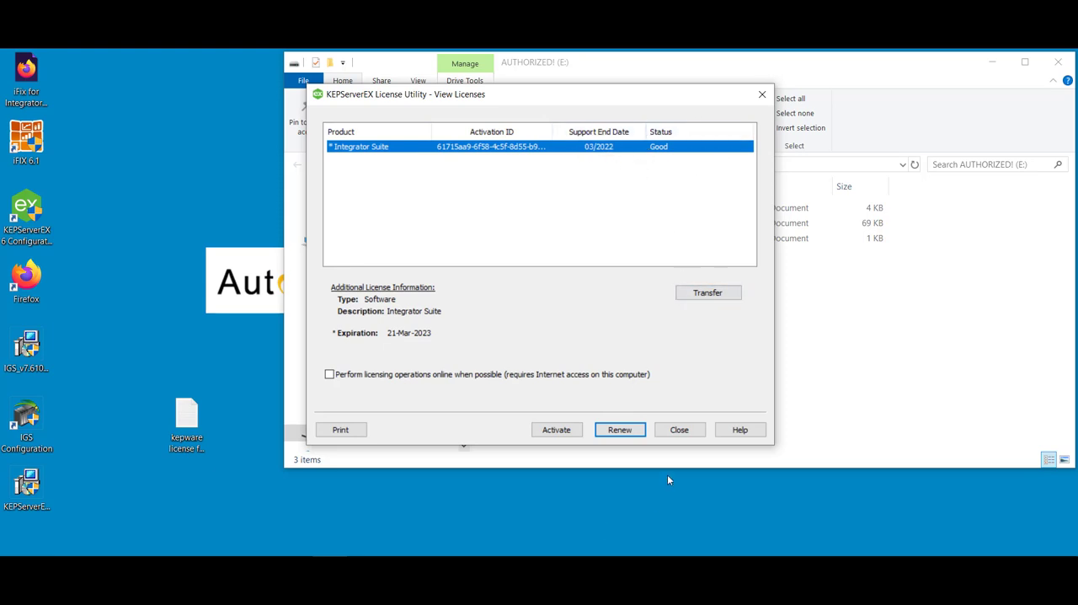
{"action": "left_click", "coordinate": [682, 431]}
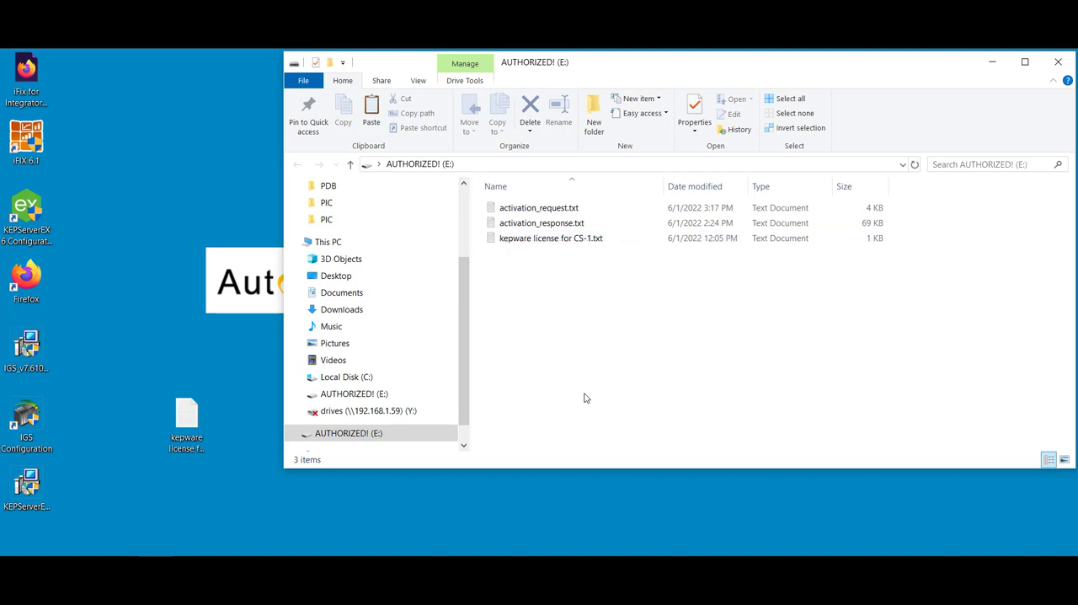
{"action": "left_click", "coordinate": [993, 61]}
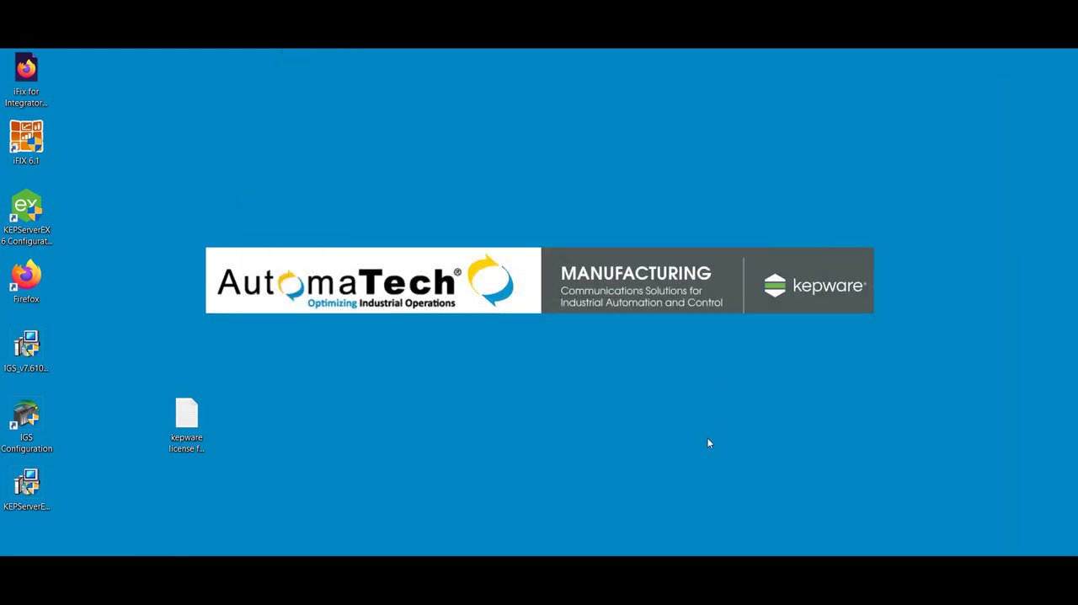